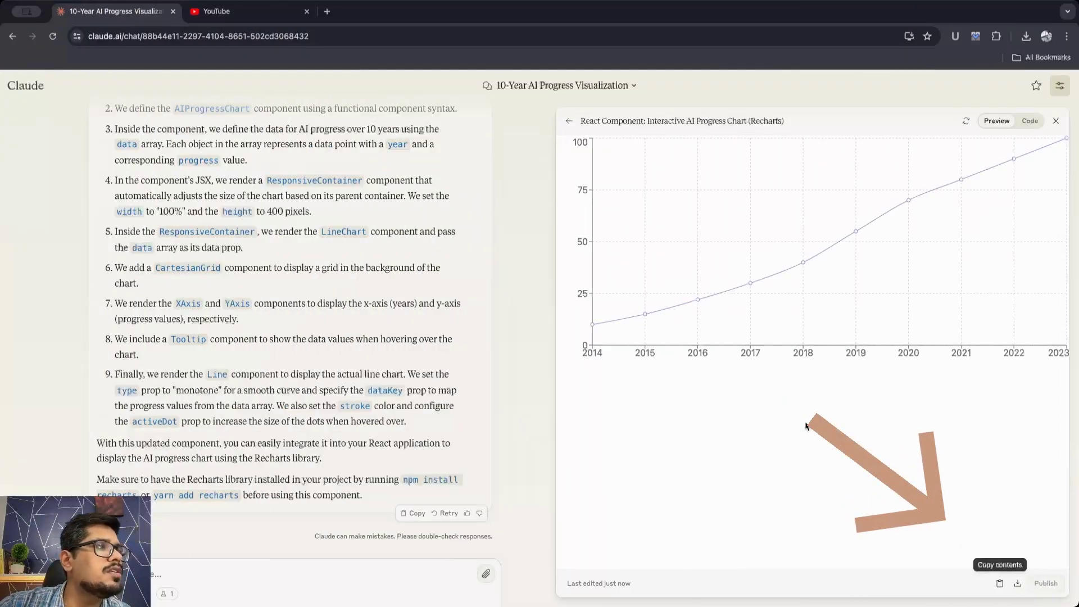
Step: Scroll up through the AI progress chart conversation
{"action": "scroll", "coordinate": [290, 303], "scroll_direction": "up", "scroll_amount": 5}
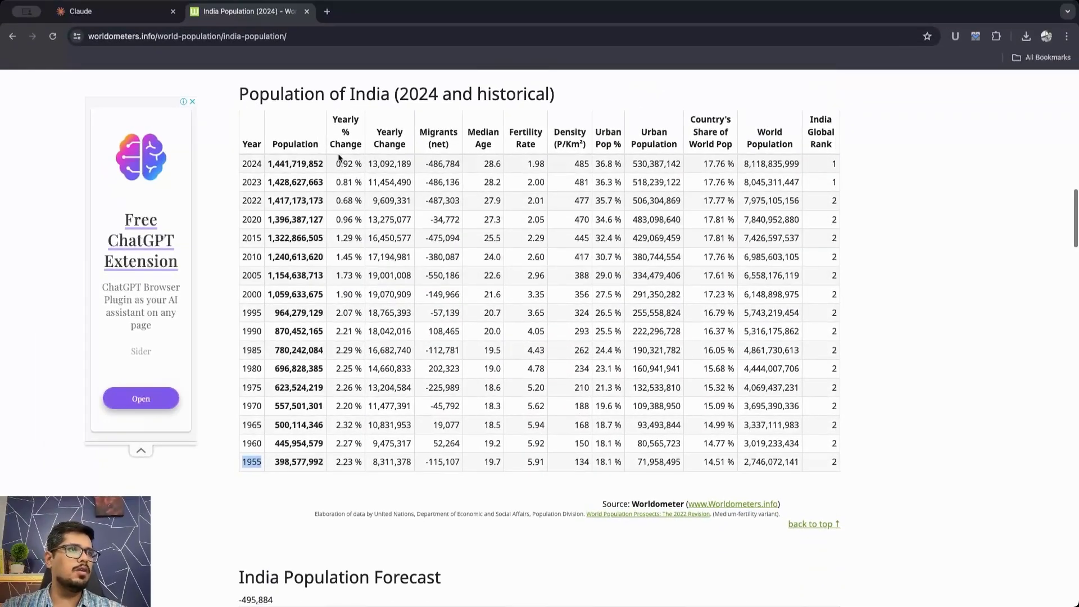
Step: Select India's population table from the Year header down to 1955
{"action": "left_click_drag", "start_coordinate": [242, 149], "coordinate": [896, 506]}
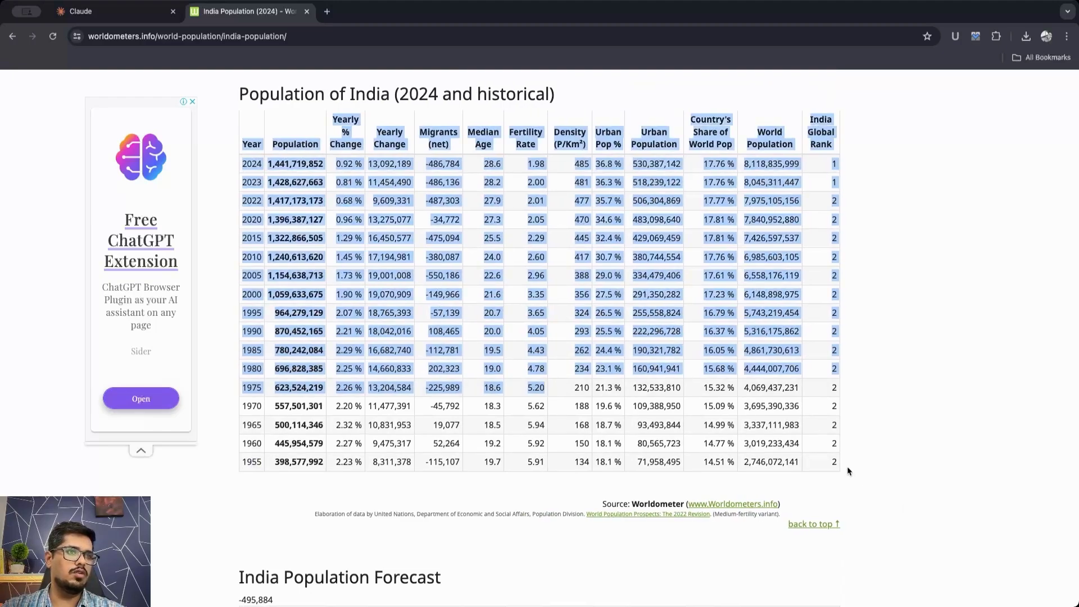
Step: Paste the population table into Claude and ask for an interactive React chart visualisation
{"action": "left_click", "coordinate": [95, 11]}
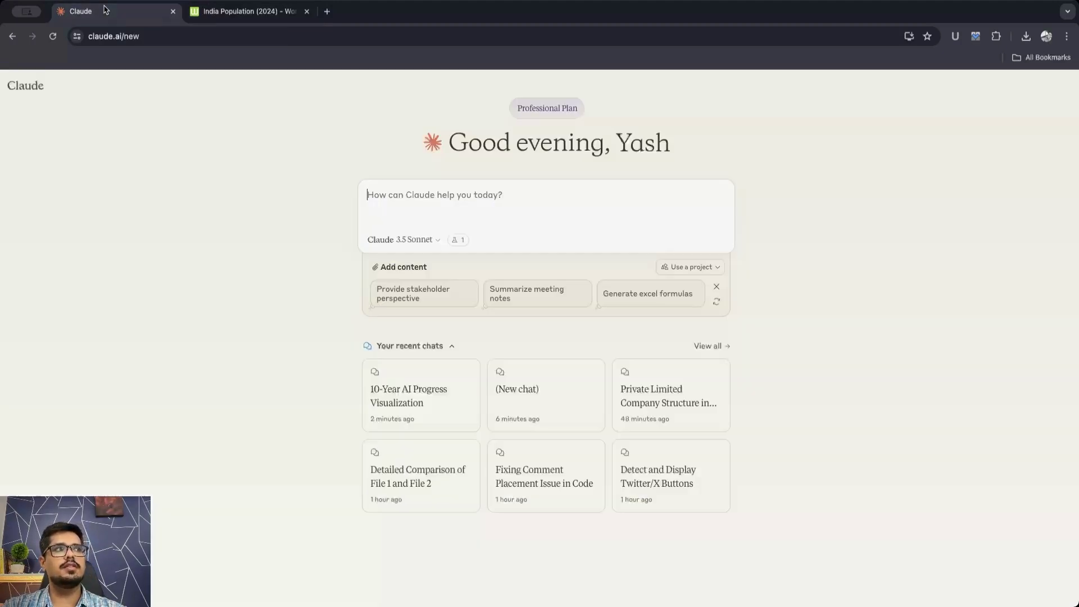
{"action": "key", "text": "super+v"}
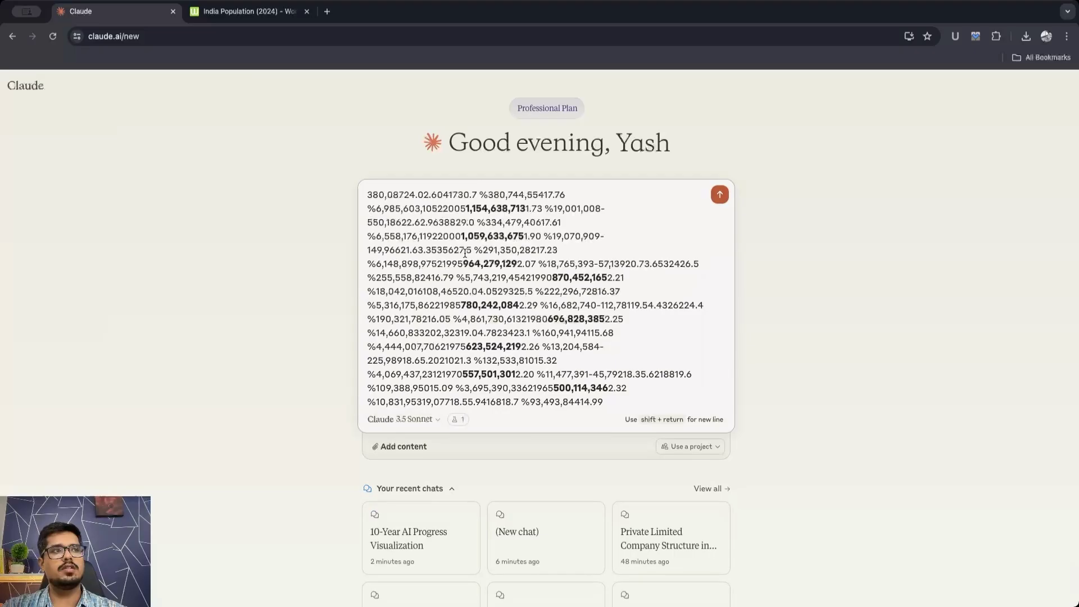
{"action": "key", "text": "super+a"}
{"action": "key", "text": "super+v"}
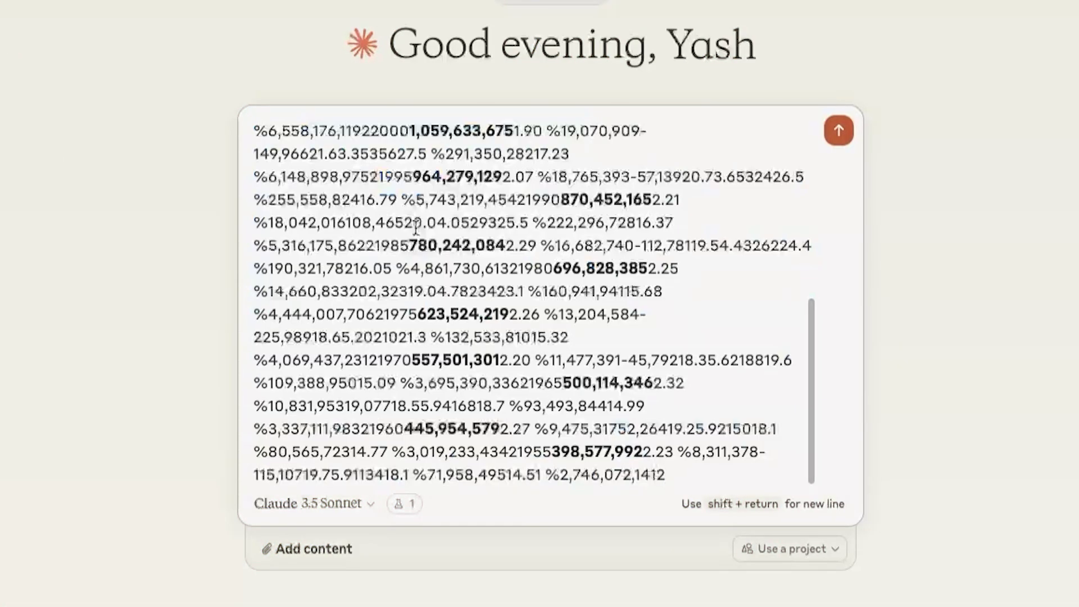
{"action": "key", "text": "shift+Return"}
{"action": "key", "text": "shift+Return"}
{"action": "key", "text": "shift+Return"}
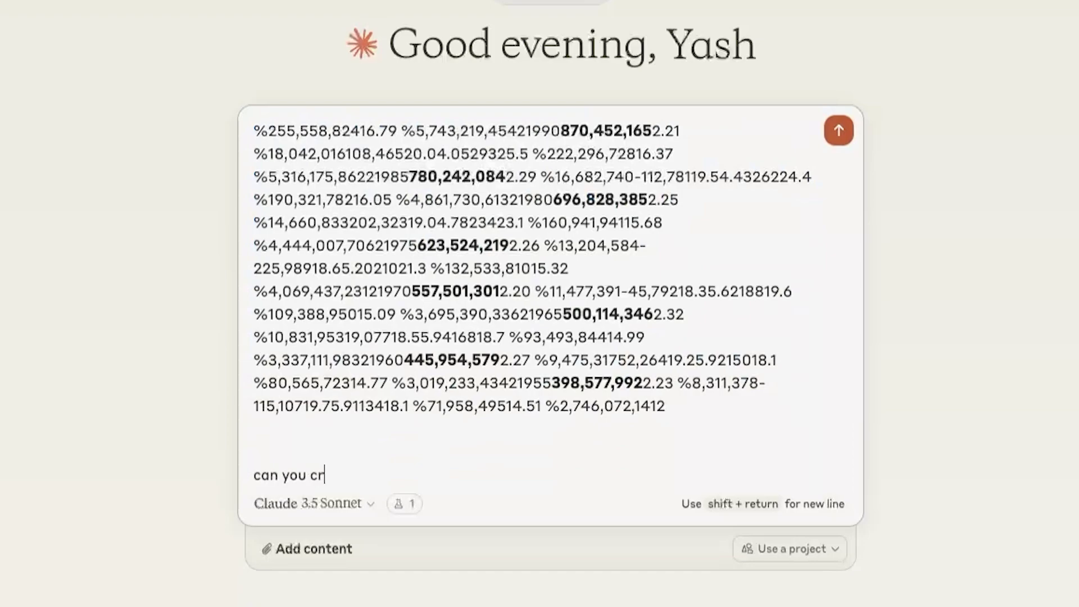
{"action": "type", "text": "can you create an interatable visualisation for the"}
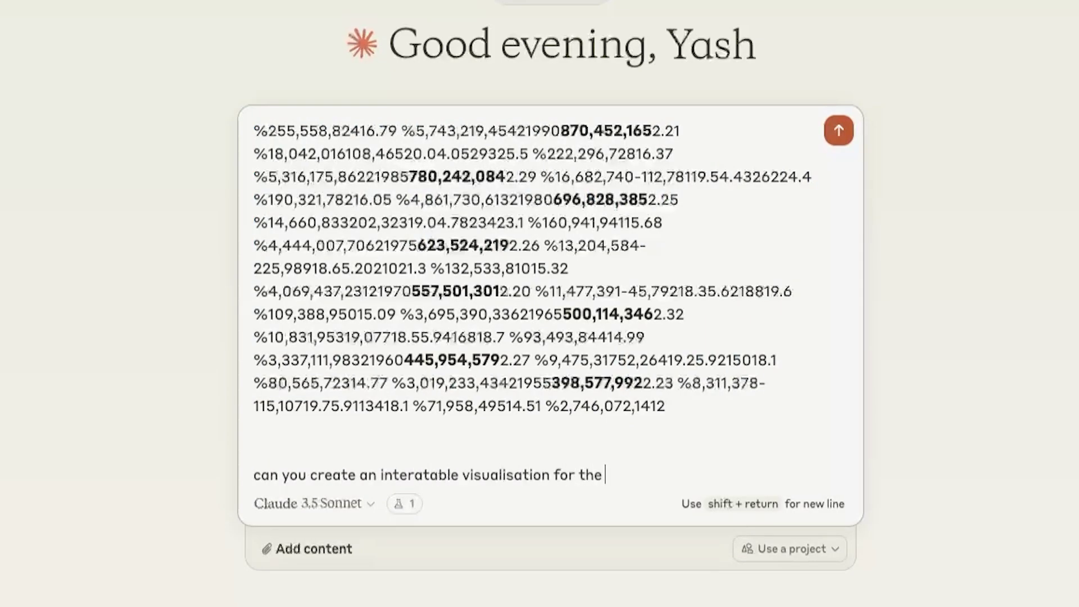
{"action": "type", "text": " above data?"}
{"action": "key", "text": "shift+Return"}
{"action": "key", "text": "shift+Return"}
{"action": "type", "text": "creat"}
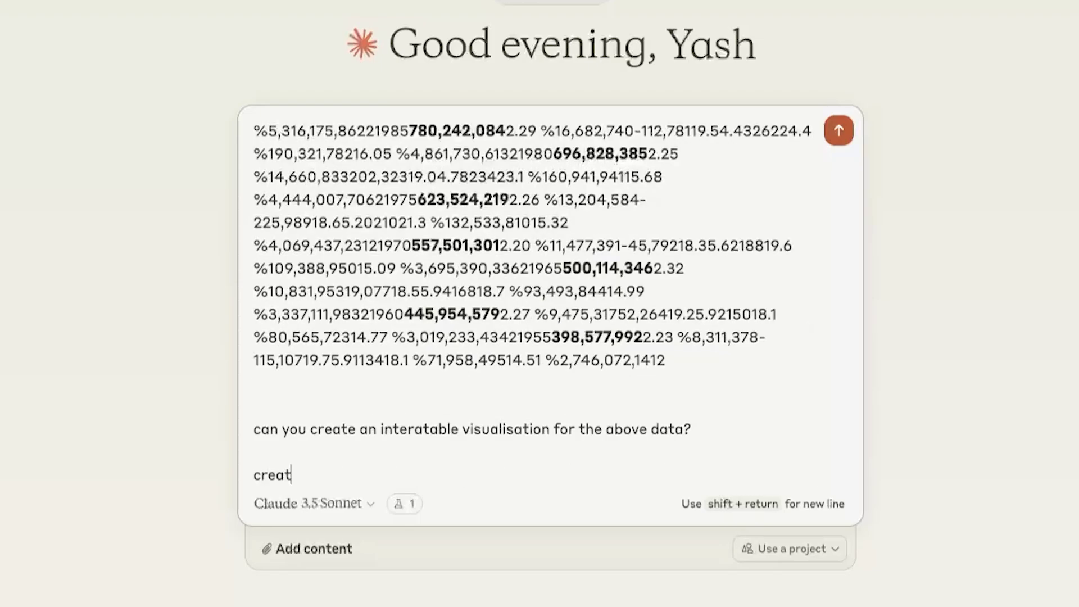
{"action": "type", "text": "e a react component"}
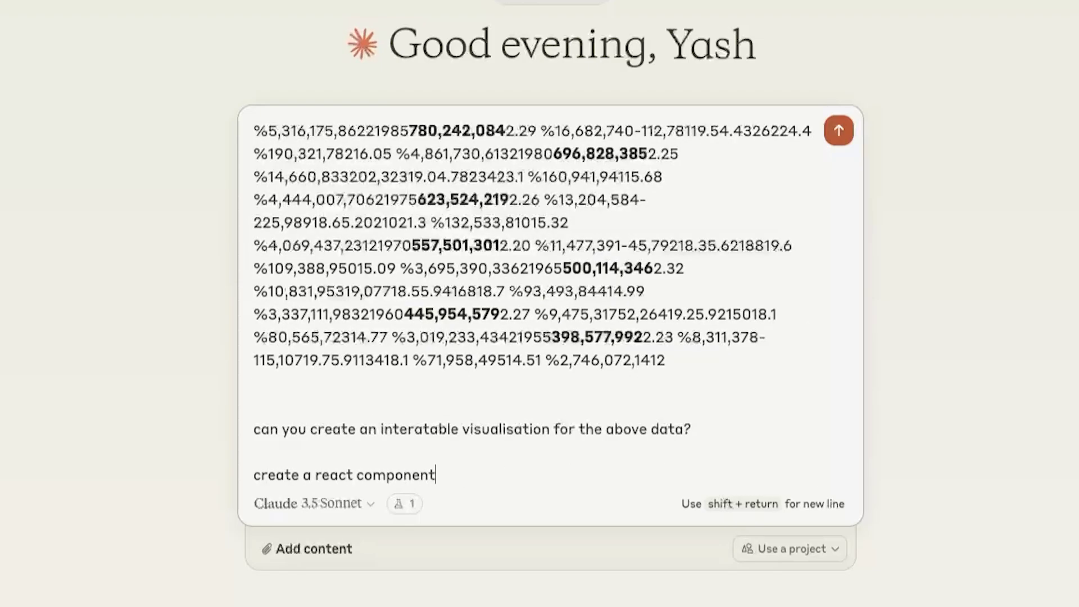
{"action": "type", "text": "char"}
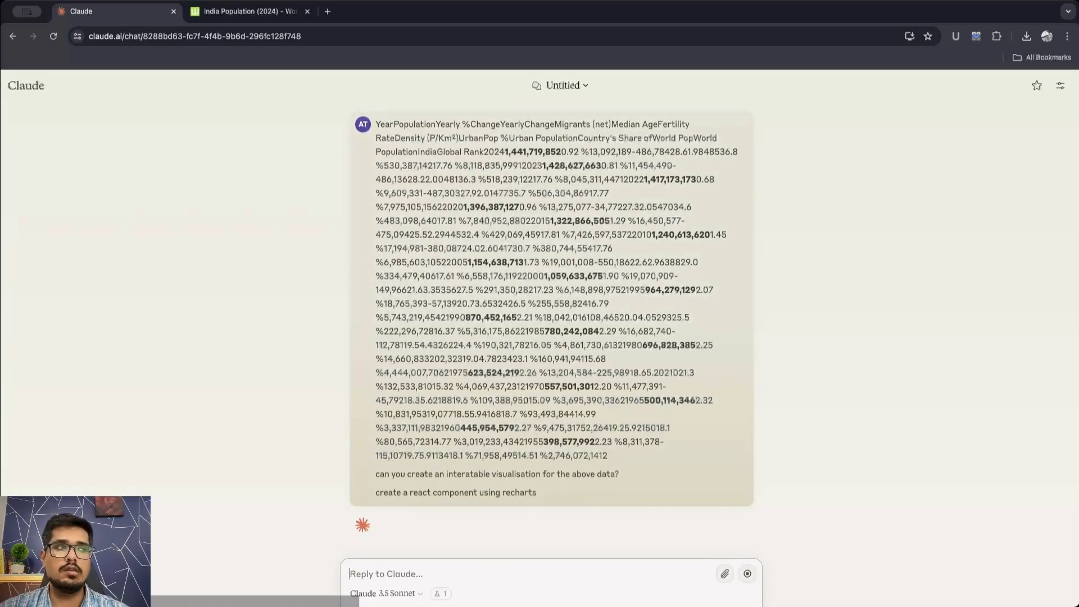
{"action": "scroll", "coordinate": [275, 210], "scroll_direction": "left", "scroll_amount": 5}
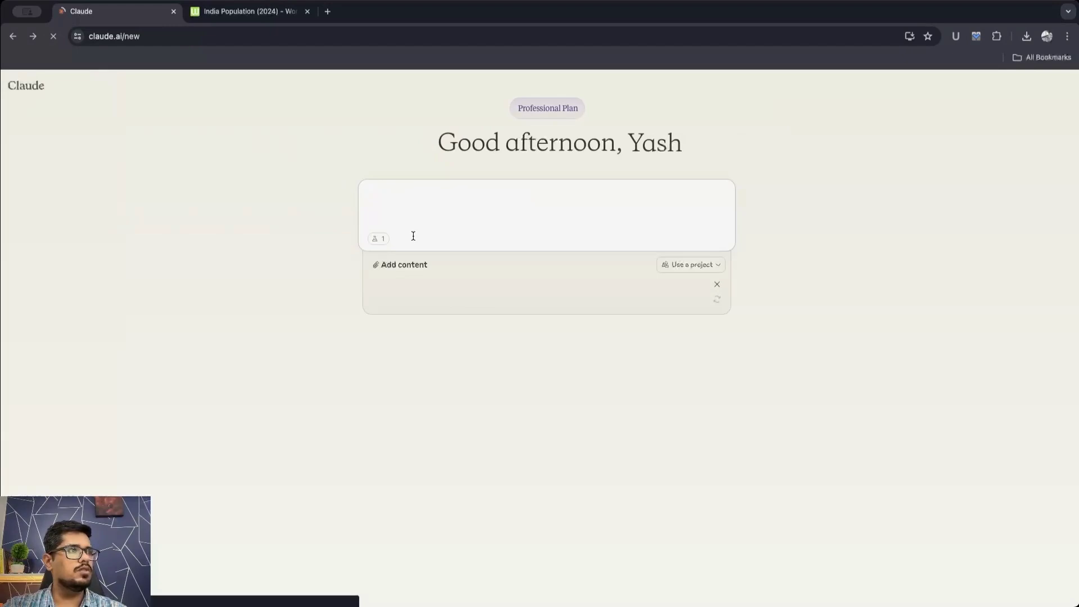
Step: Paste the population figures and request a React component that visualises them with Recharts
{"action": "key", "text": "super+v"}
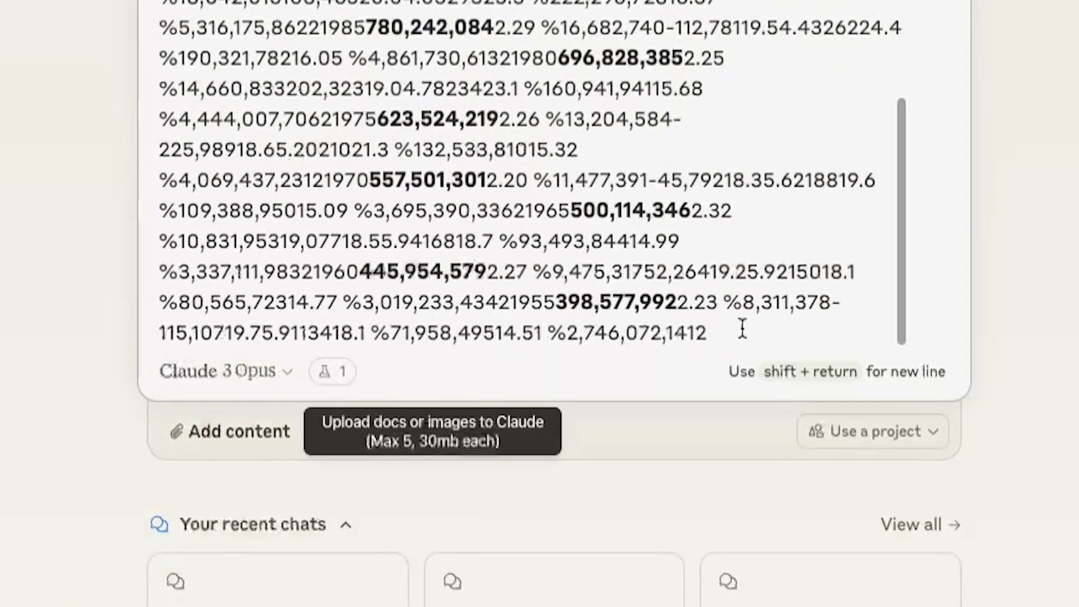
{"action": "type", "text": "Can you create a react component to visualise the above population data?  use recharts."}
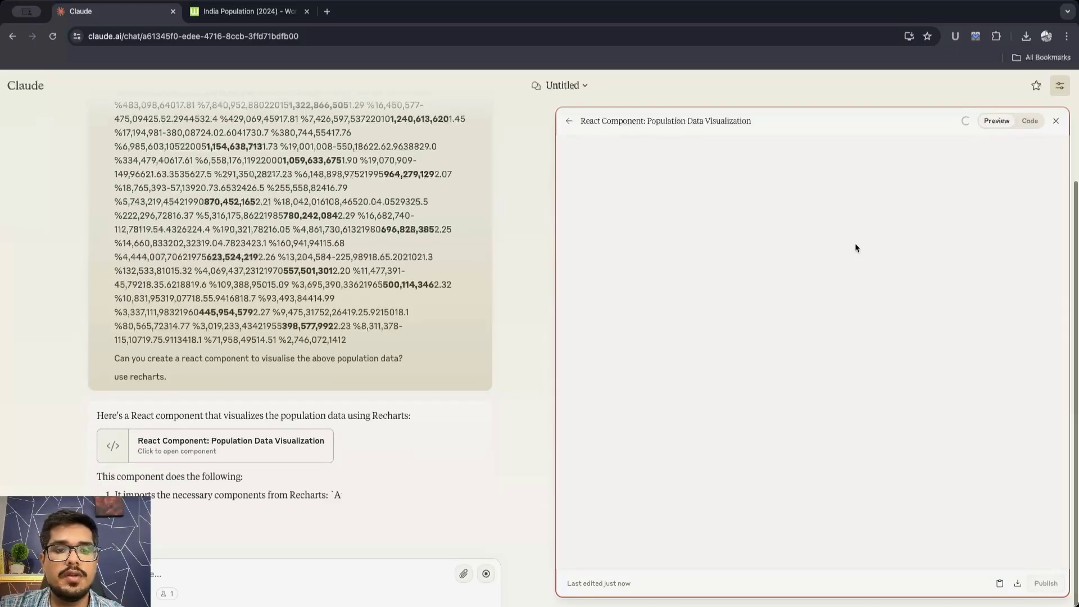
Step: Publish the Population Data Visualization artifact and copy its public share link
{"action": "mouse_move", "coordinate": [790, 247]}
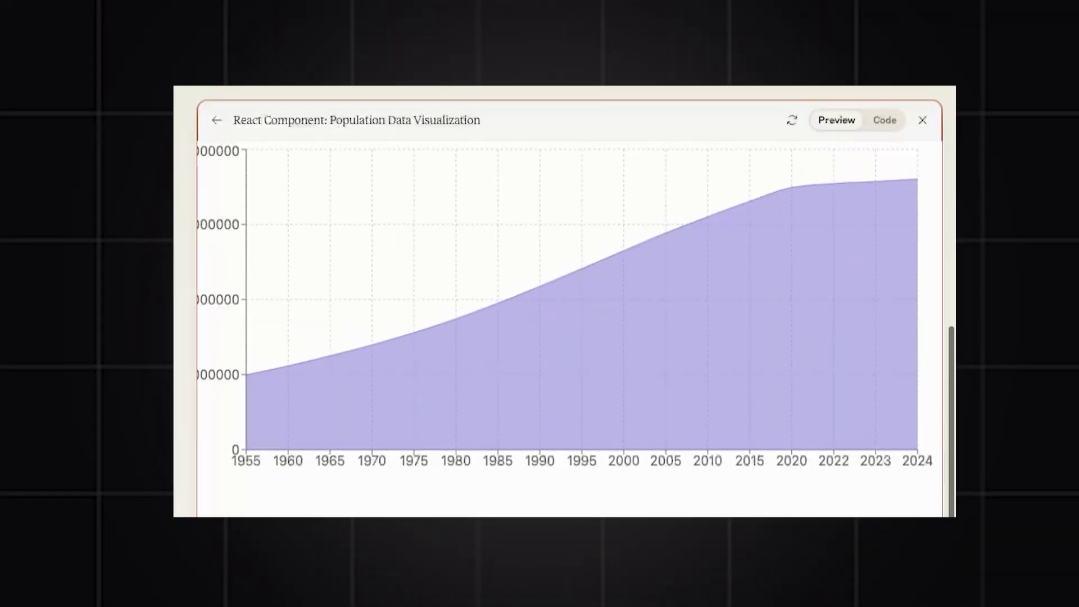
{"action": "mouse_move", "coordinate": [352, 393]}
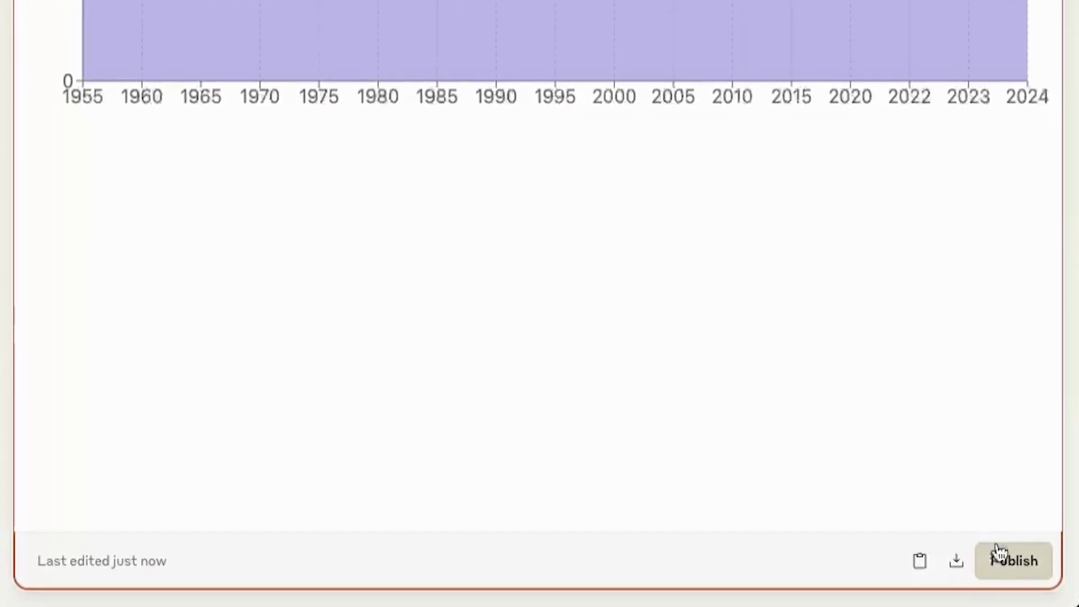
{"action": "left_click", "coordinate": [998, 555]}
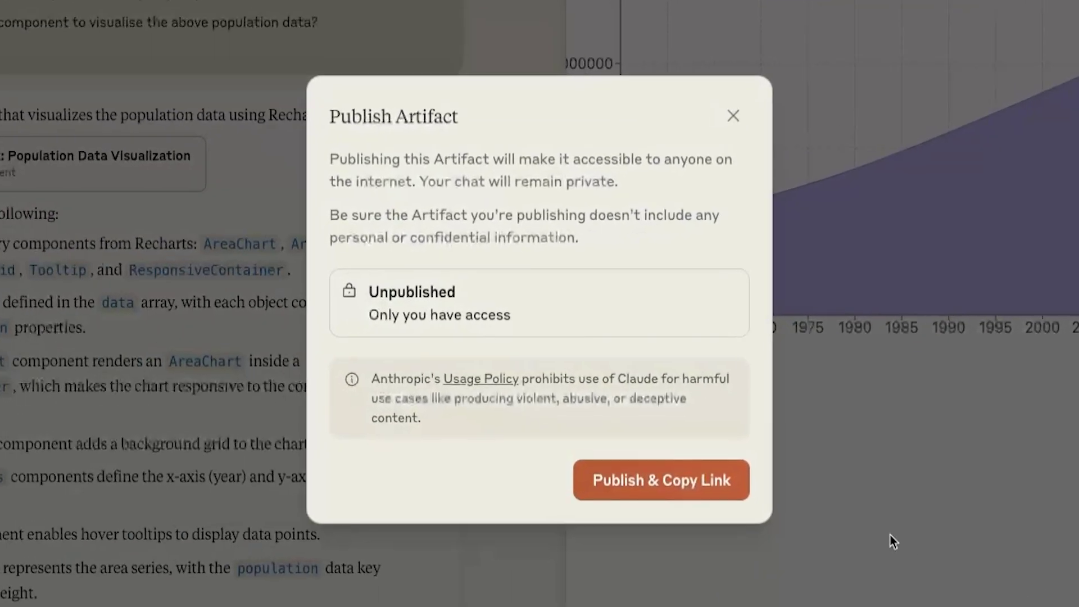
{"action": "left_click", "coordinate": [688, 490]}
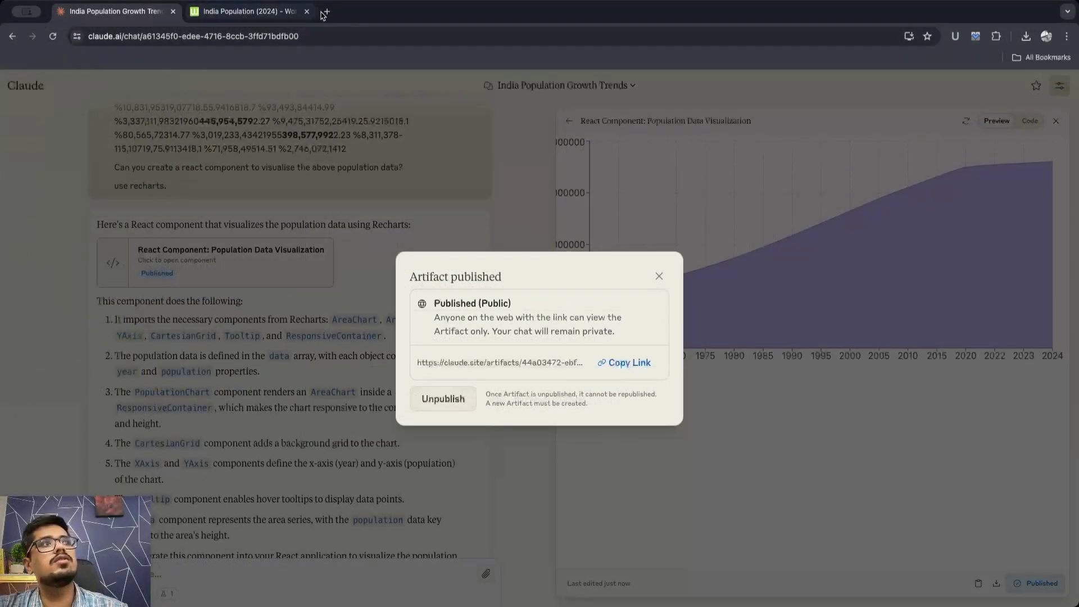
{"action": "left_click", "coordinate": [326, 12]}
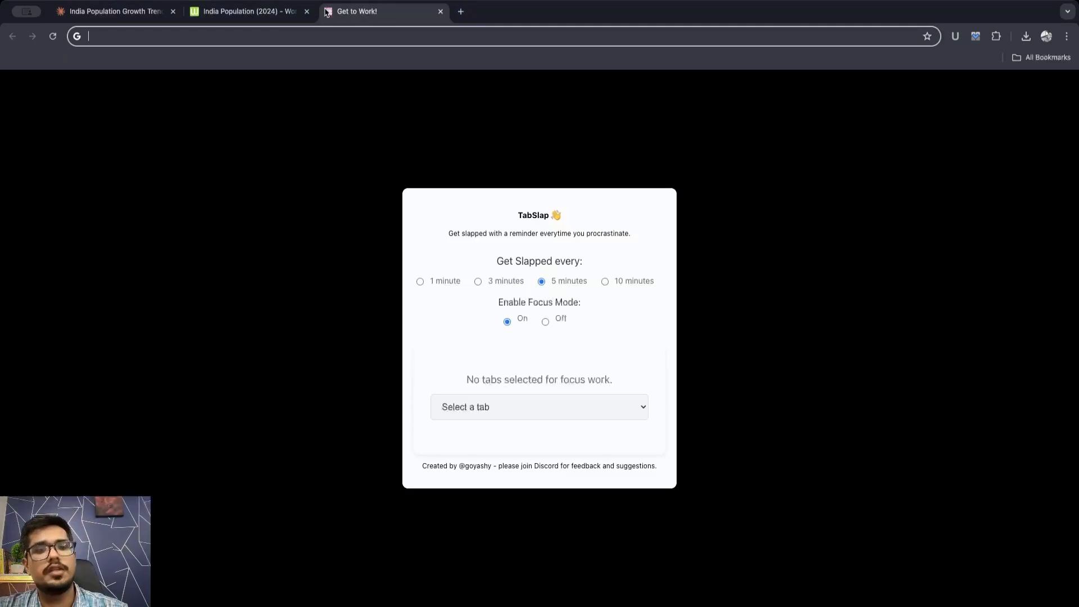
{"action": "key", "text": "ctrl+v"}
{"action": "key", "text": "Return"}
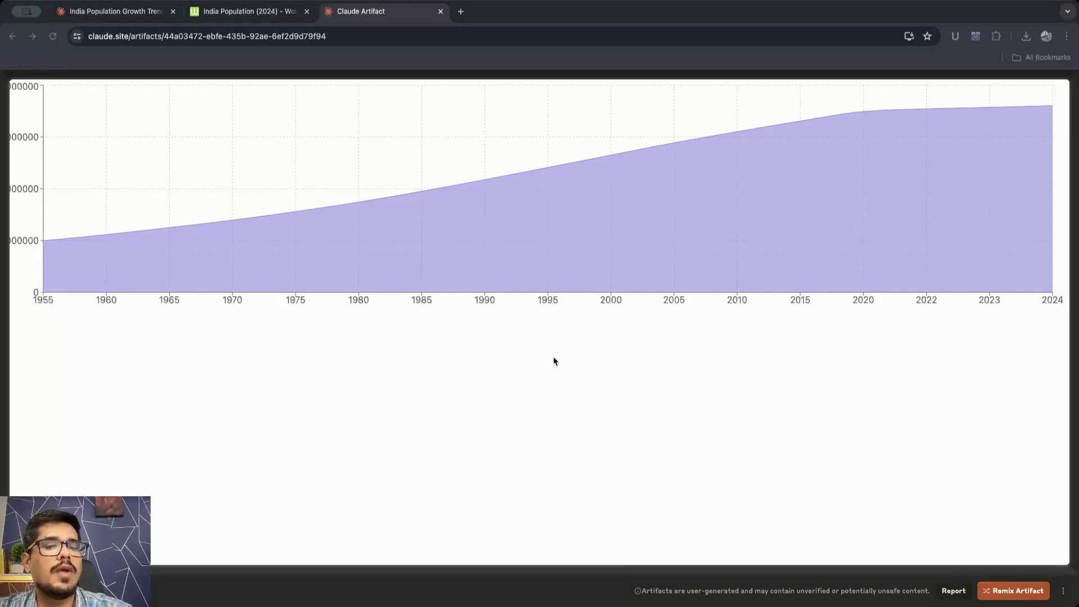
{"action": "mouse_move", "coordinate": [357, 215]}
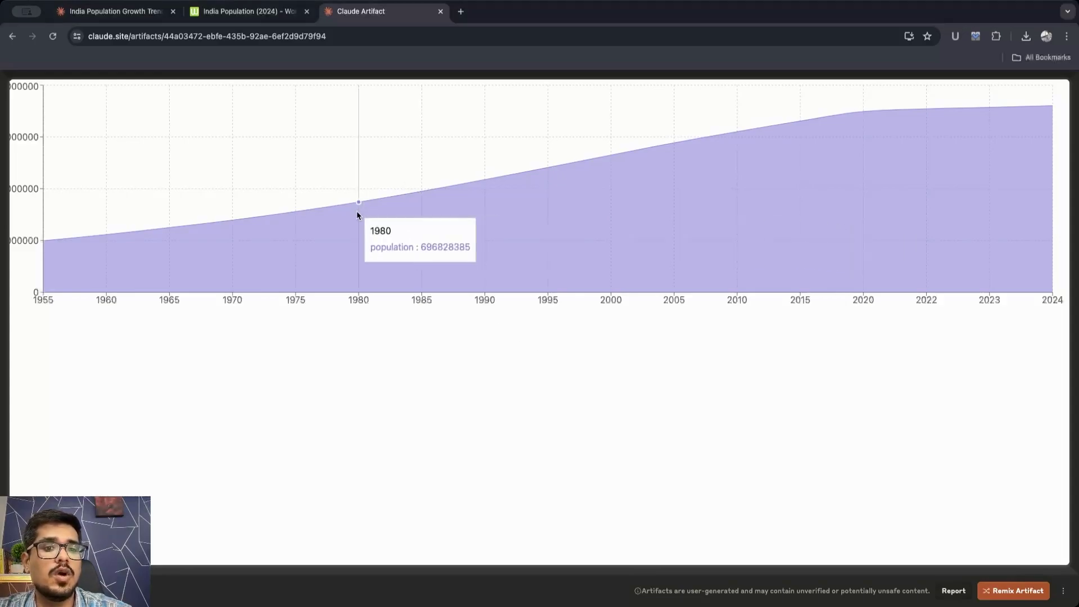
{"action": "mouse_move", "coordinate": [488, 182]}
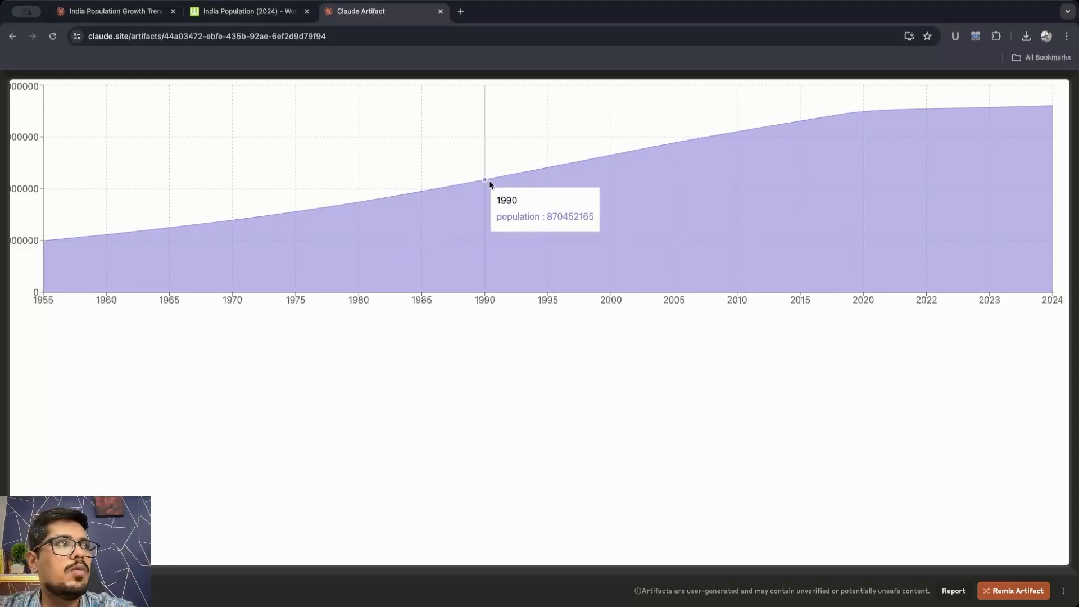
{"action": "mouse_move", "coordinate": [562, 223]}
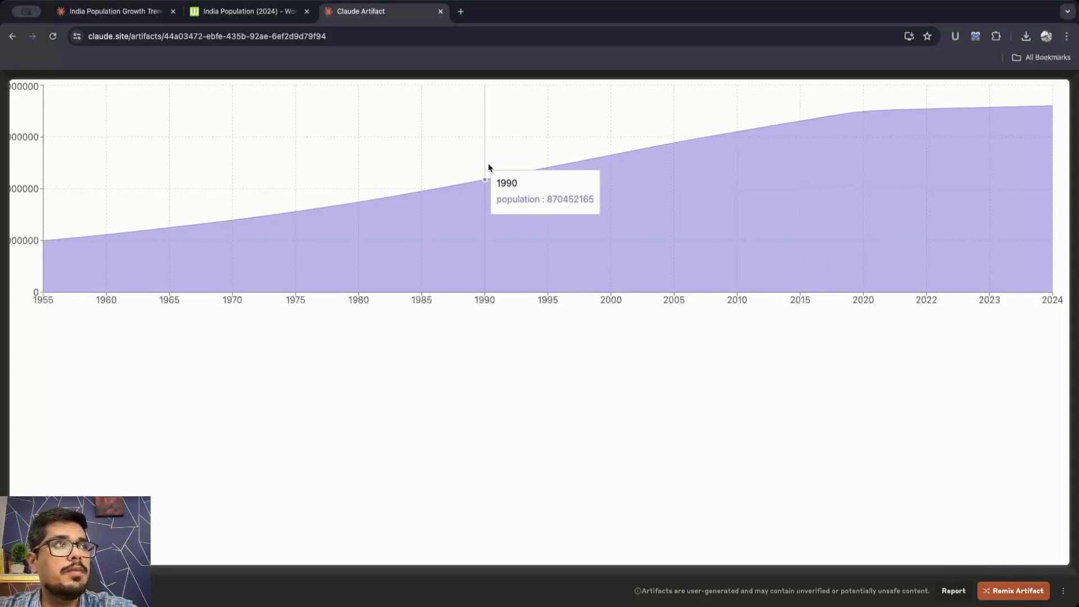
{"action": "mouse_move", "coordinate": [880, 178]}
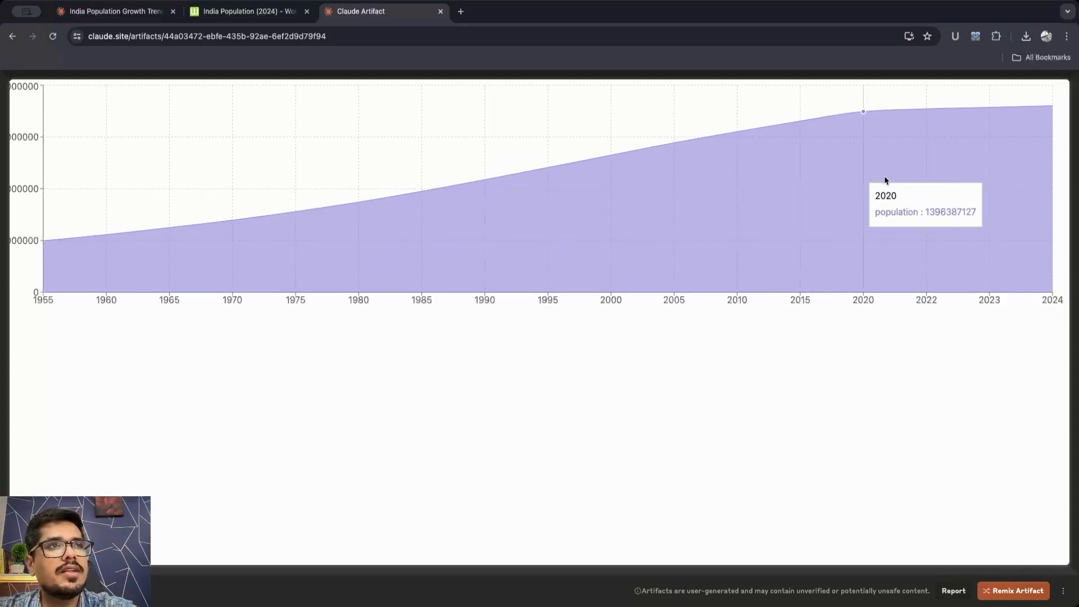
{"action": "mouse_move", "coordinate": [1043, 186]}
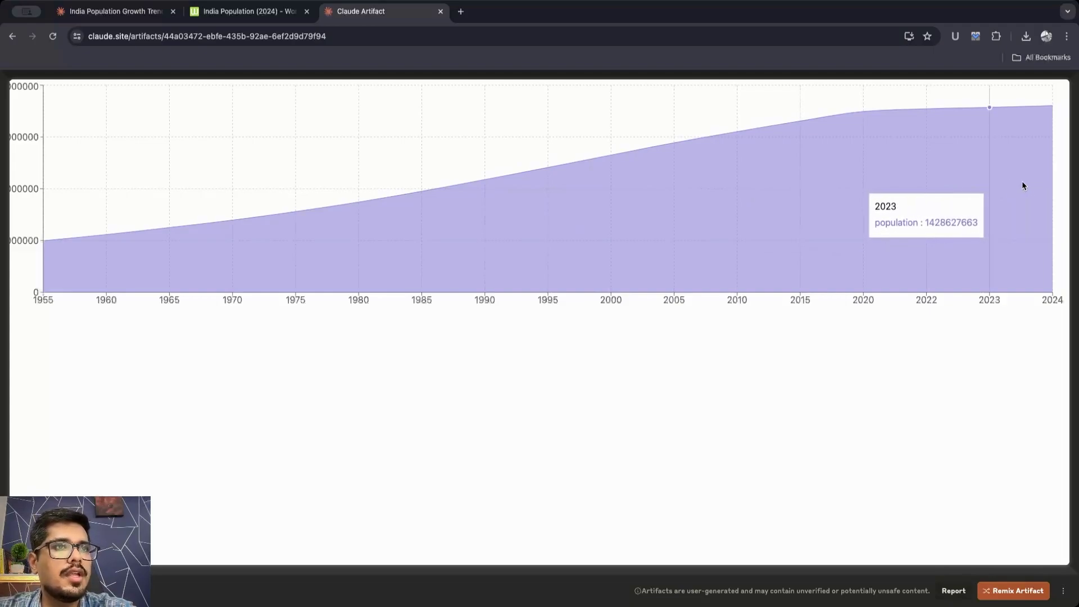
{"action": "mouse_move", "coordinate": [998, 188]}
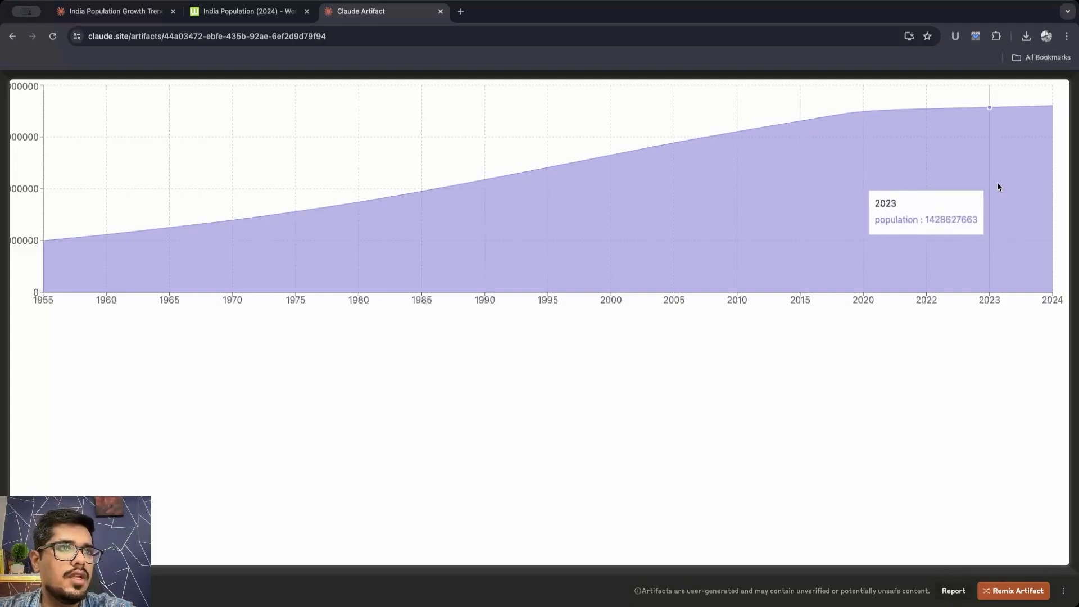
{"action": "mouse_move", "coordinate": [550, 245]}
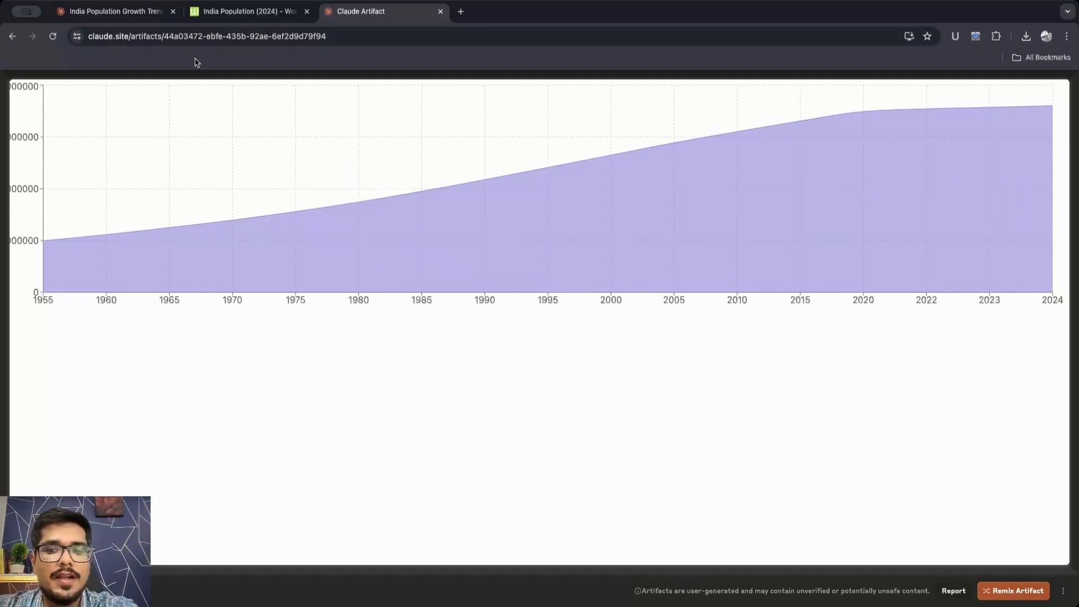
{"action": "left_click", "coordinate": [112, 12]}
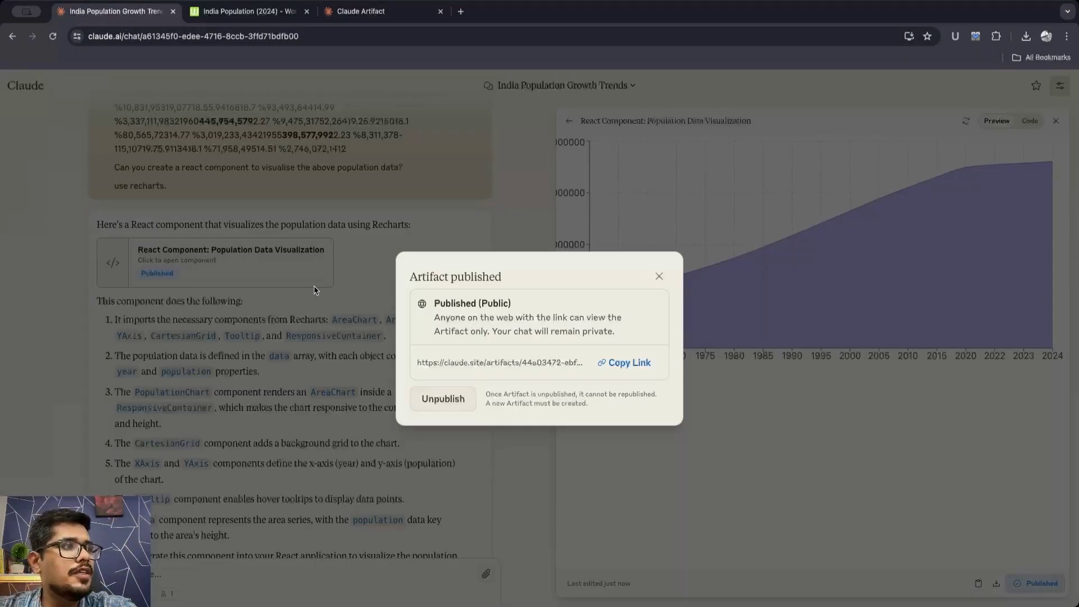
{"action": "left_click", "coordinate": [314, 288]}
{"action": "scroll", "coordinate": [314, 287], "scroll_direction": "up", "scroll_amount": 4}
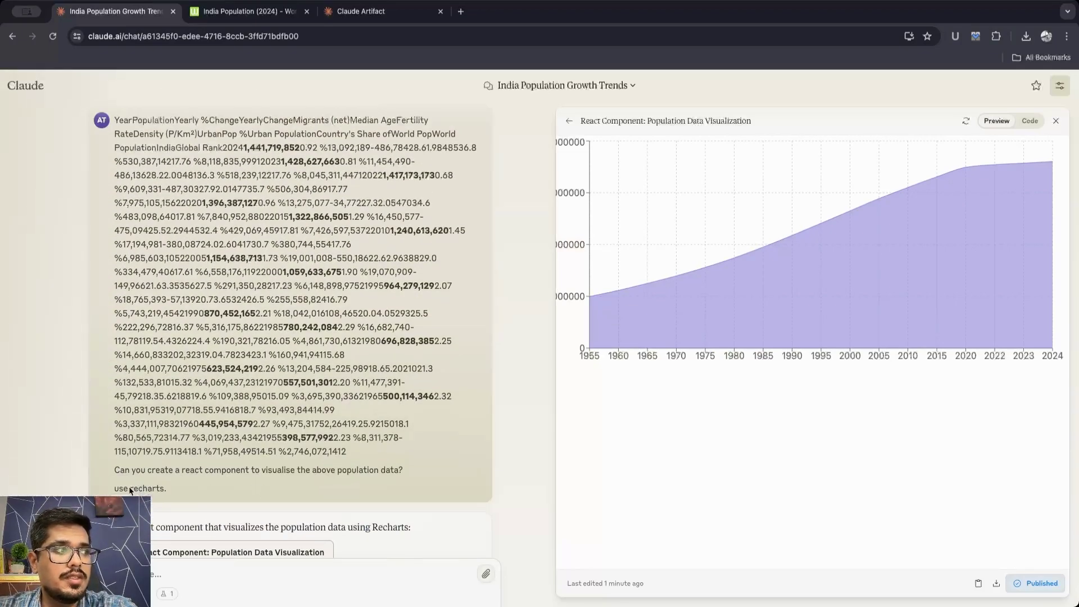
{"action": "scroll", "coordinate": [281, 481], "scroll_direction": "down", "scroll_amount": 8}
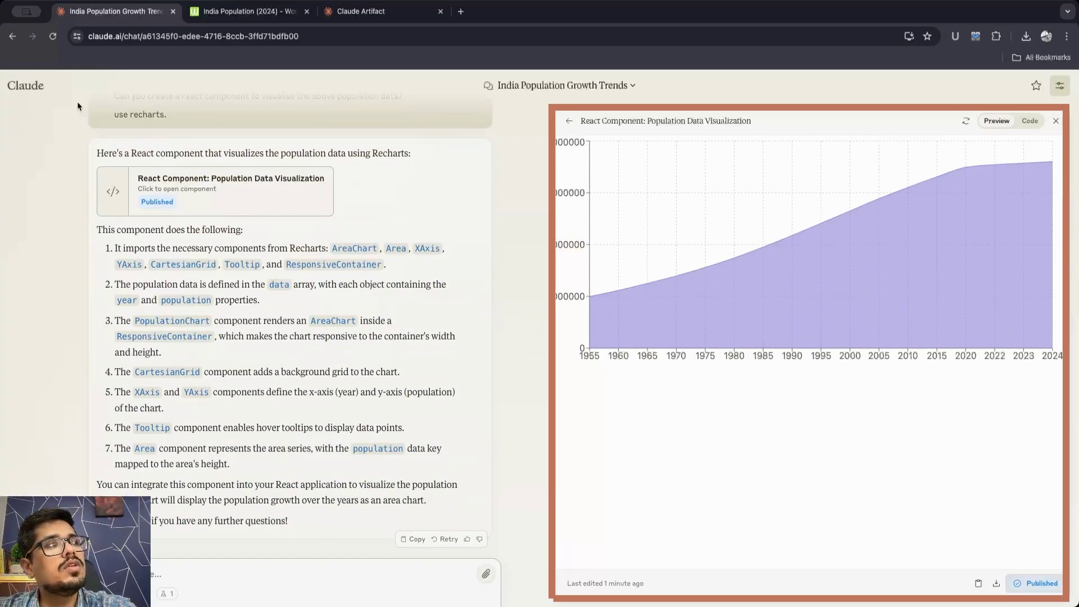
{"action": "mouse_move", "coordinate": [34, 91]}
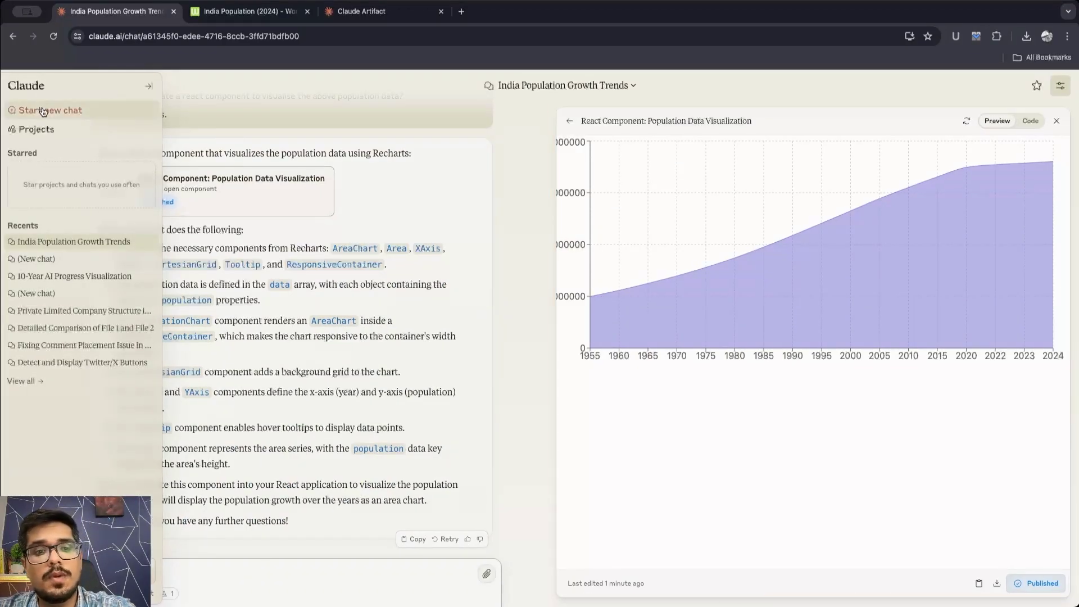
{"action": "left_click", "coordinate": [1033, 586]}
{"action": "left_click", "coordinate": [638, 475]}
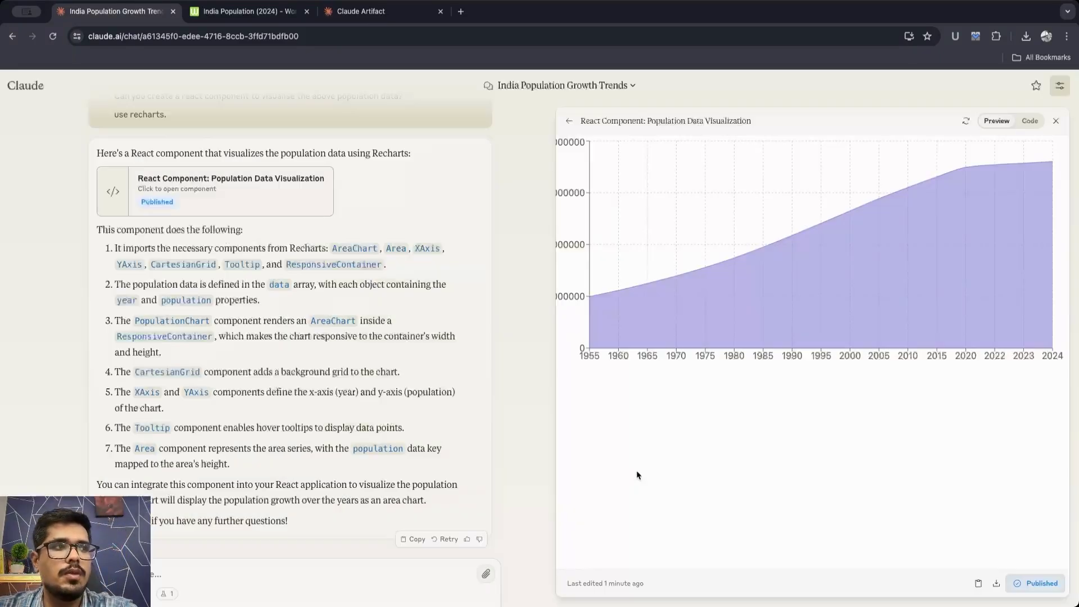
{"action": "left_click", "coordinate": [247, 11]}
{"action": "left_click", "coordinate": [365, 11]}
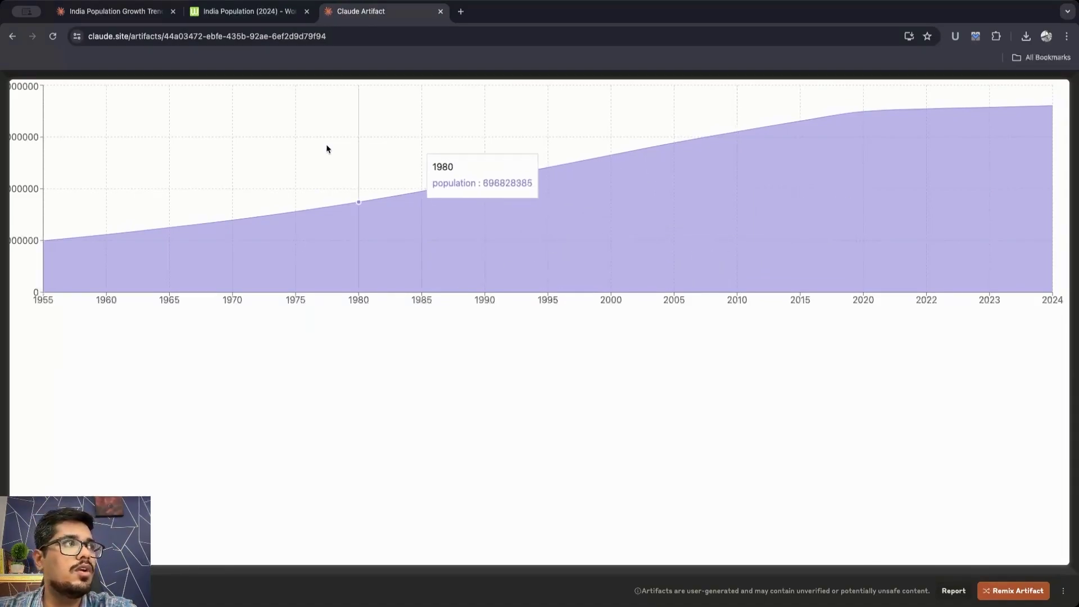
{"action": "left_click", "coordinate": [165, 44]}
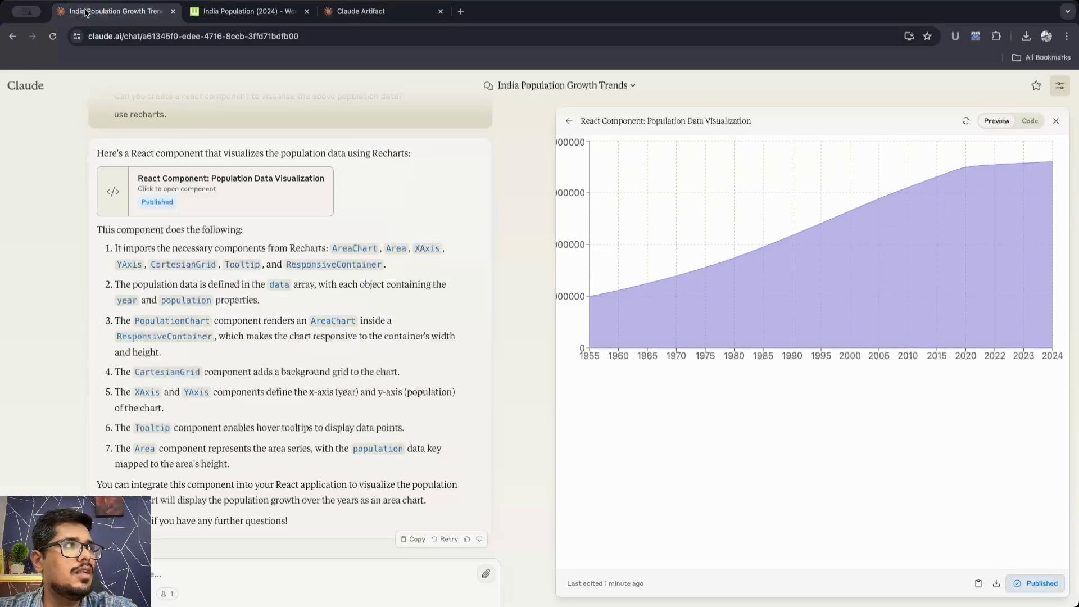
Step: Ask Claude to centre the chart in the middle and make it more modern
{"action": "left_click", "coordinate": [123, 11]}
{"action": "left_click", "coordinate": [211, 540]}
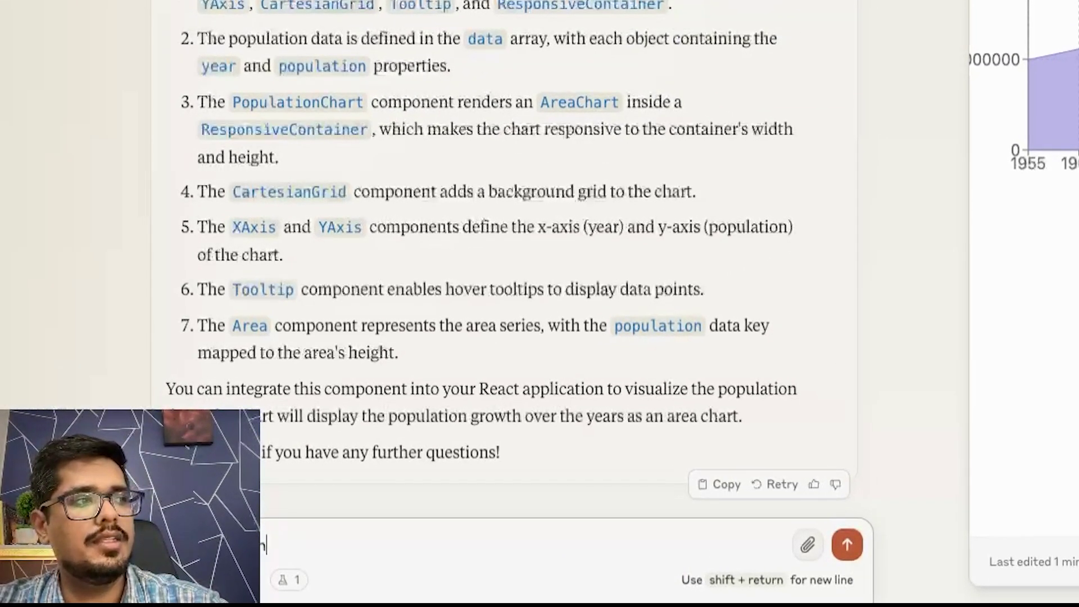
{"action": "type", "text": "e chart in the middle?"}
{"action": "key", "text": "shift+Return"}
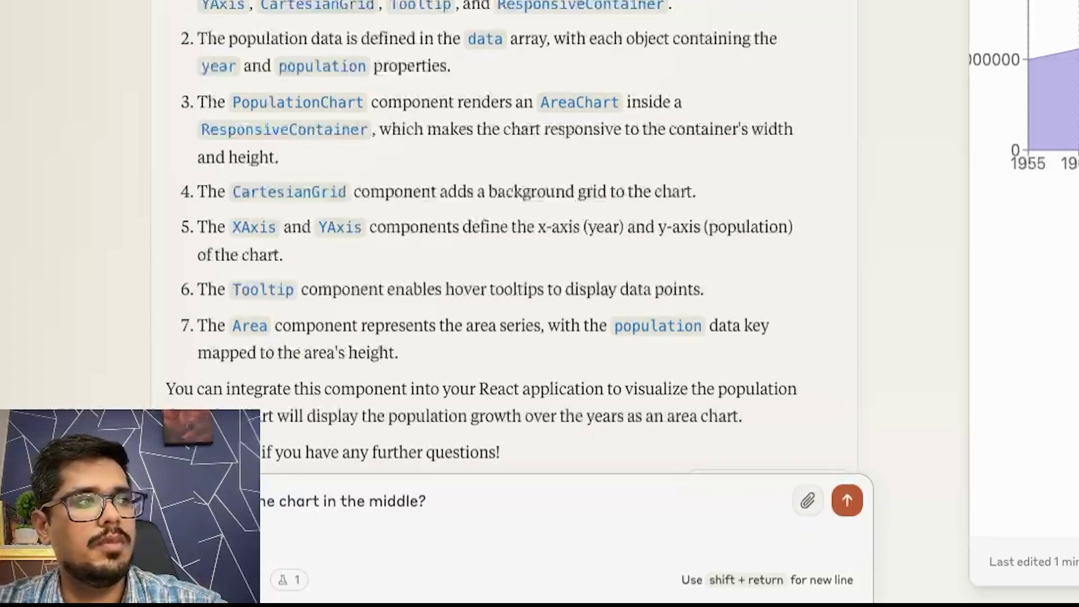
{"action": "type", "text": "make it more modern"}
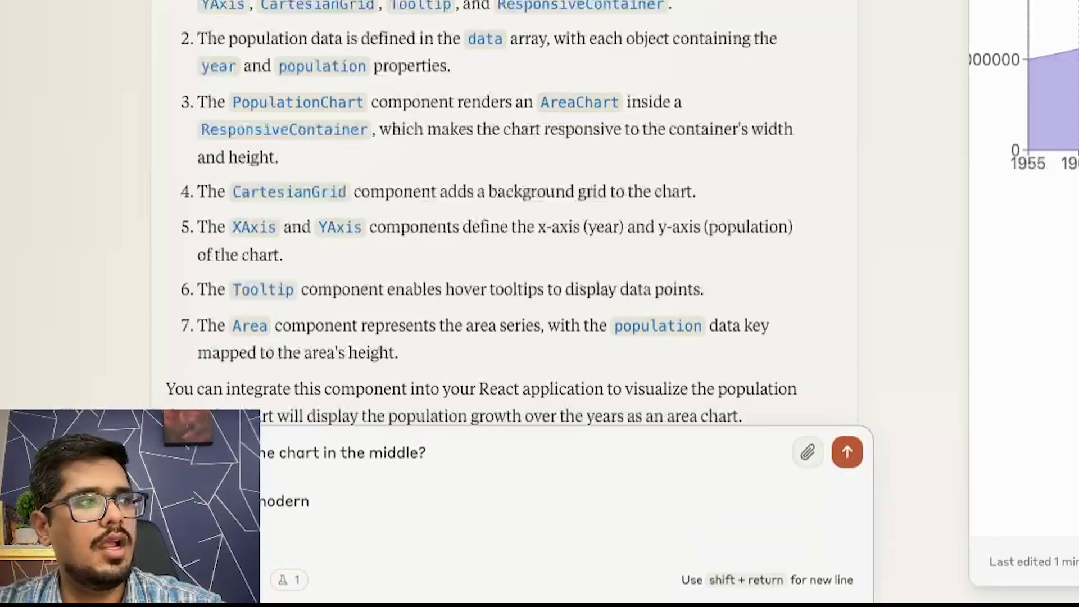
{"action": "key", "text": "Return"}
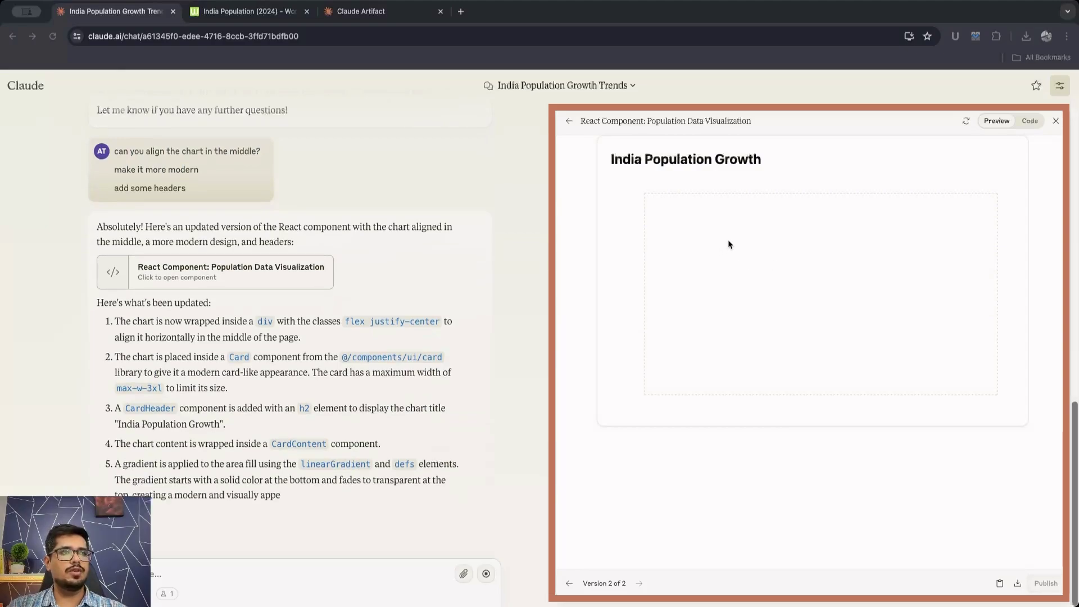
Step: Find where the new code omits the data and copy the first version's code
{"action": "scroll", "coordinate": [367, 385], "scroll_direction": "up", "scroll_amount": 2}
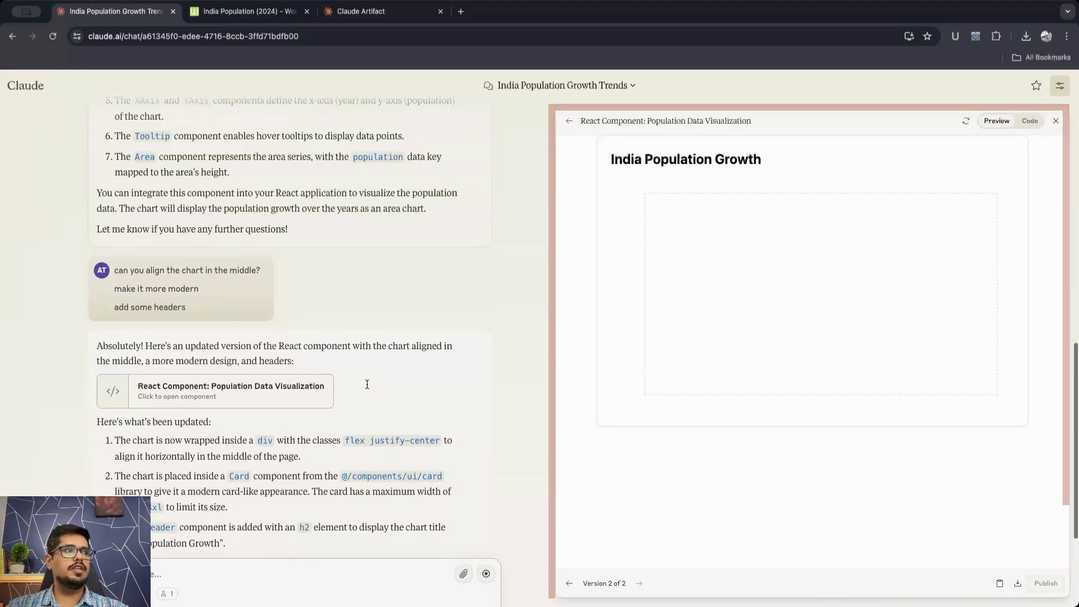
{"action": "scroll", "coordinate": [367, 385], "scroll_direction": "up", "scroll_amount": 1}
{"action": "left_click", "coordinate": [1029, 120]}
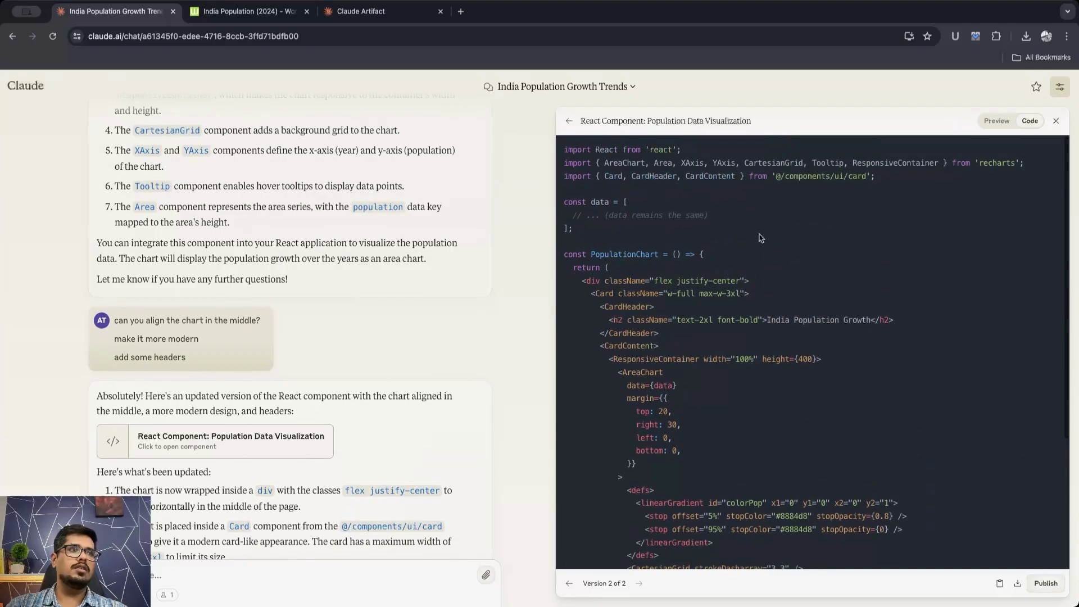
{"action": "triple_click", "coordinate": [629, 216]}
{"action": "scroll", "coordinate": [305, 293], "scroll_direction": "up", "scroll_amount": 10}
{"action": "left_click", "coordinate": [230, 442]}
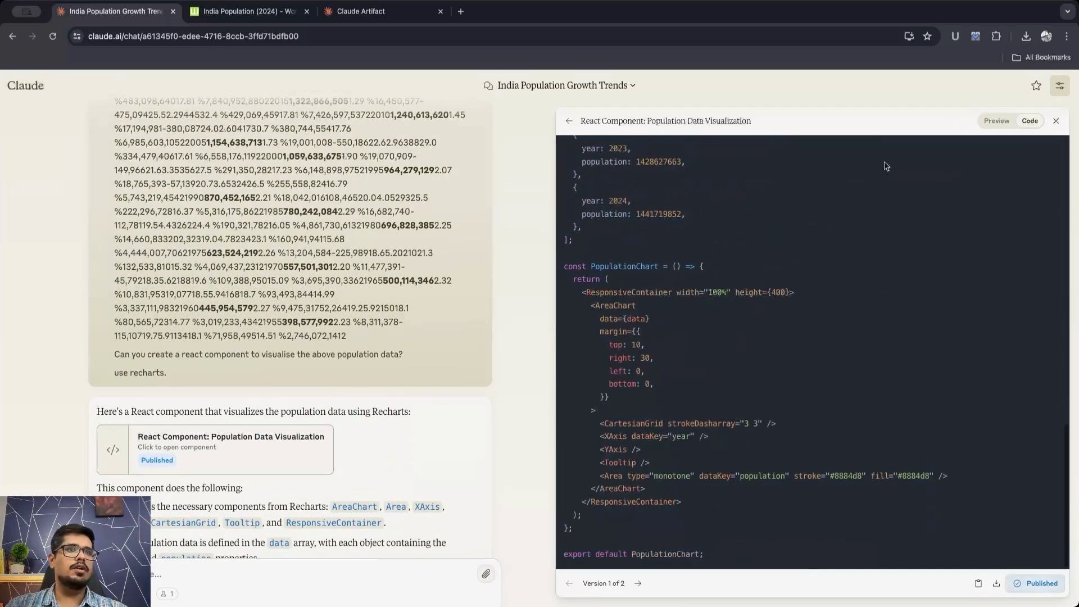
{"action": "left_click", "coordinate": [978, 582]}
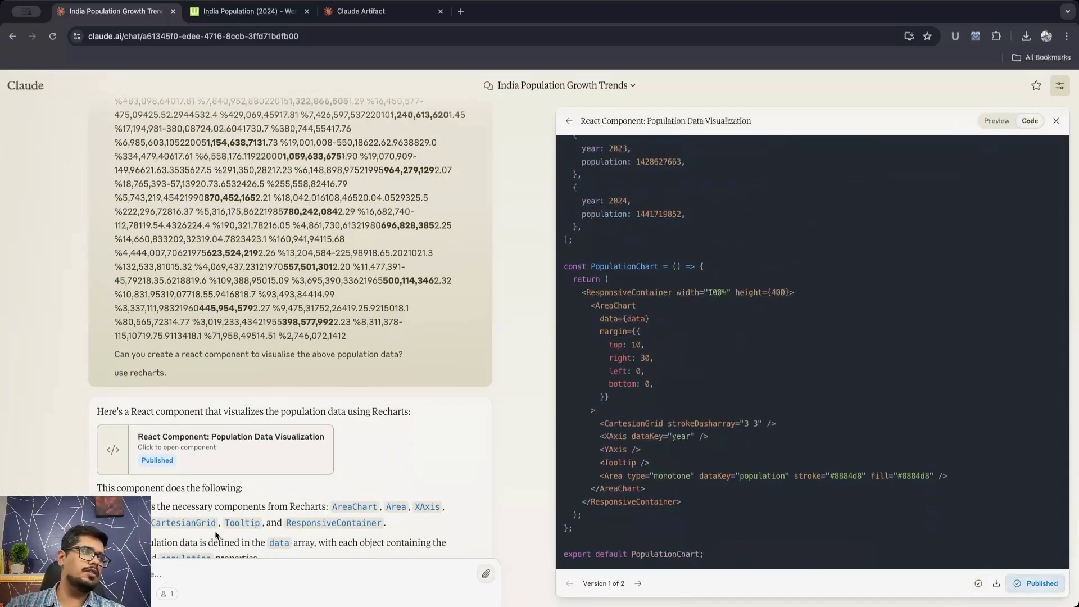
Step: Send an 'update' request to include the full data, then review the third version's imports
{"action": "left_click", "coordinate": [180, 579]}
{"action": "type", "text": "update"}
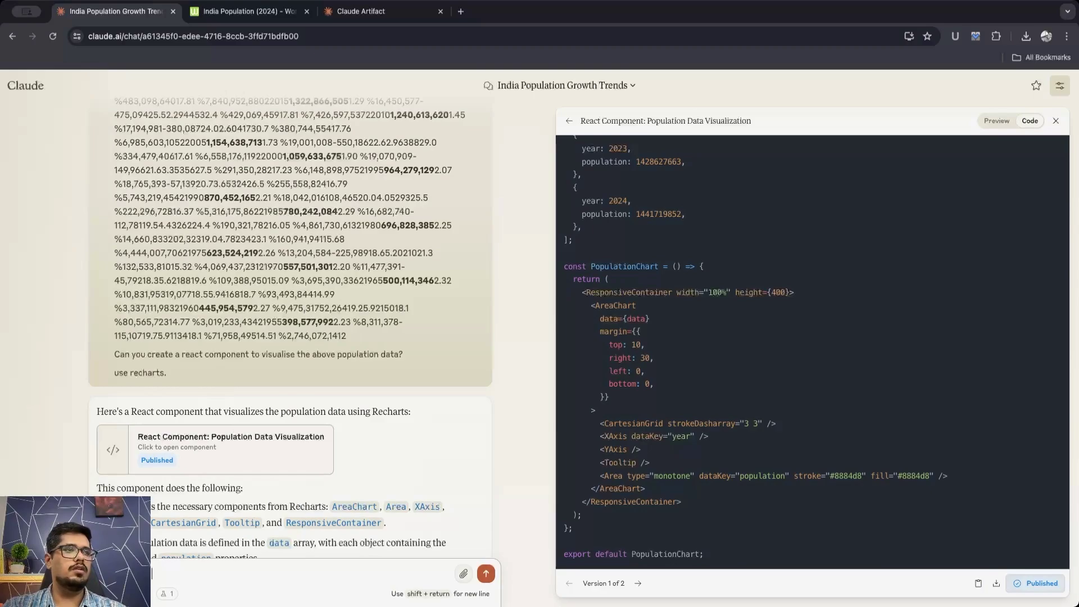
{"action": "key", "text": "Return"}
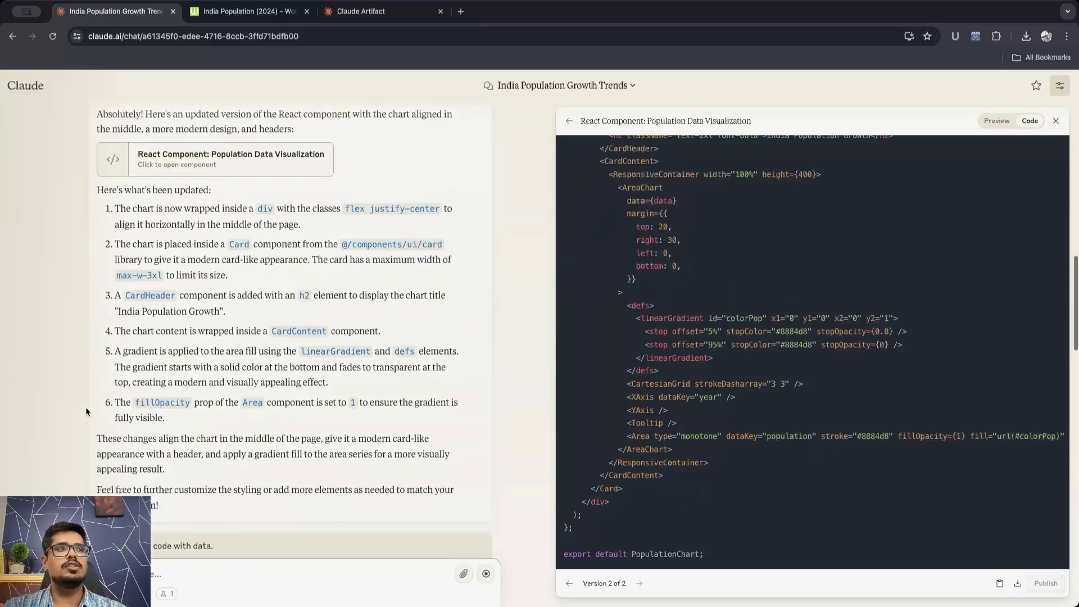
{"action": "scroll", "coordinate": [86, 409], "scroll_direction": "up", "scroll_amount": 10}
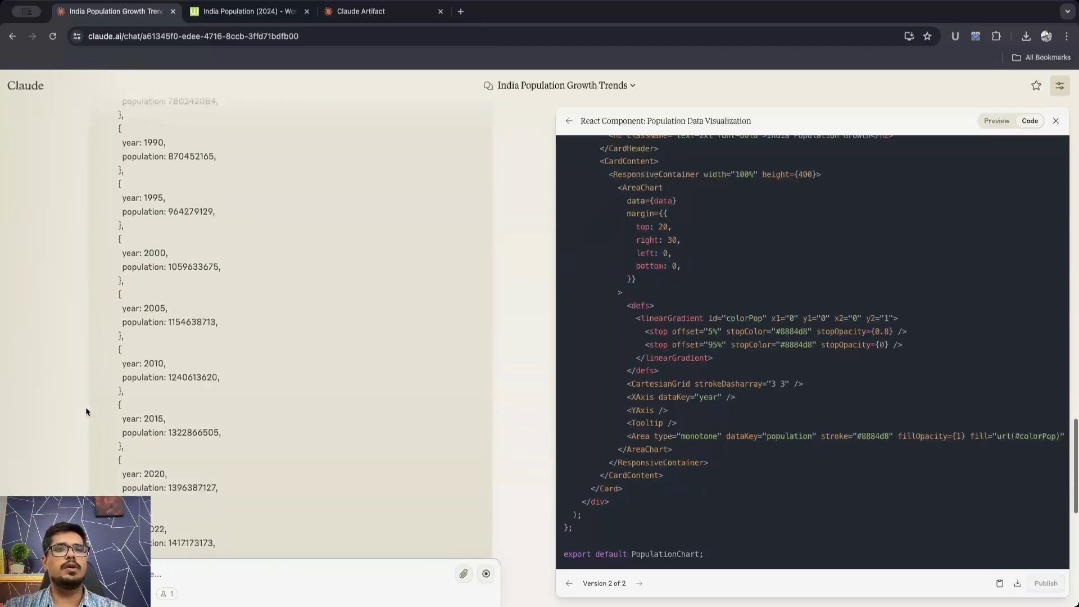
{"action": "scroll", "coordinate": [86, 407], "scroll_direction": "down", "scroll_amount": 5}
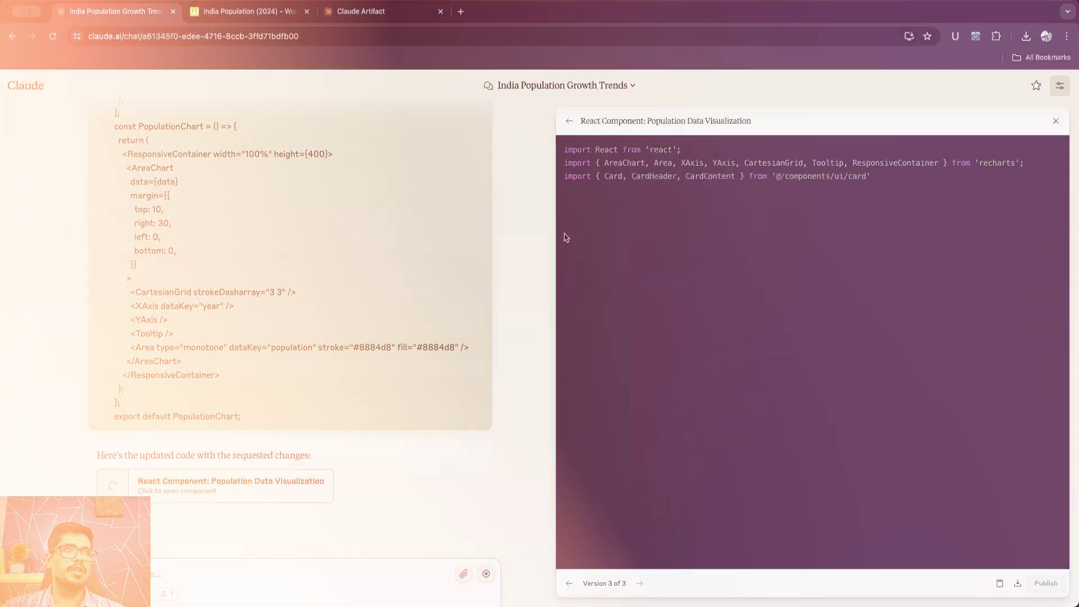
{"action": "triple_click", "coordinate": [830, 177]}
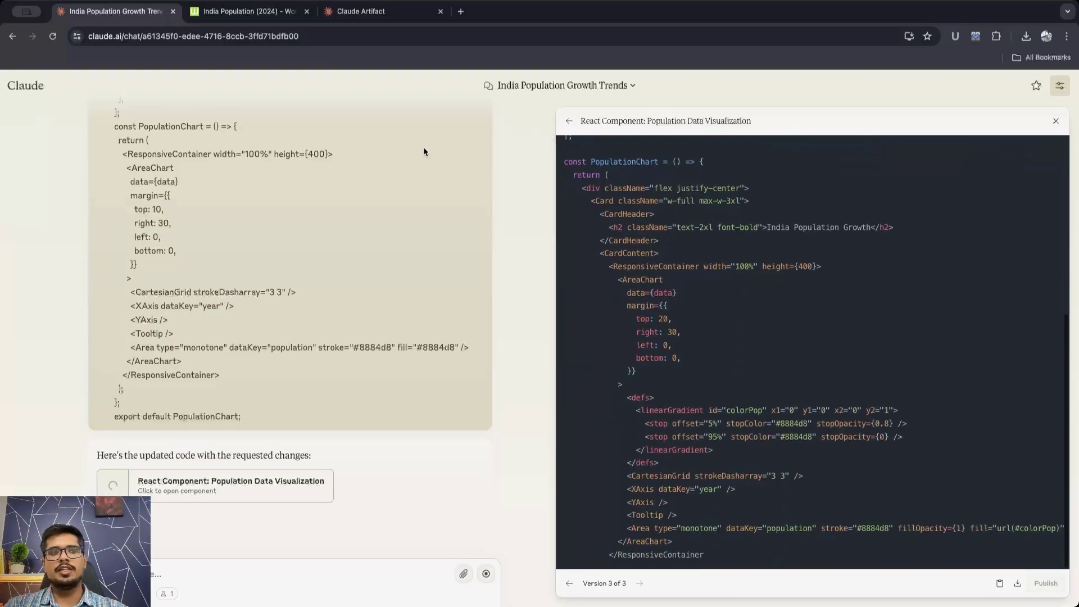
Step: Load claude.ai in a new browser tab
{"action": "left_click", "coordinate": [410, 15]}
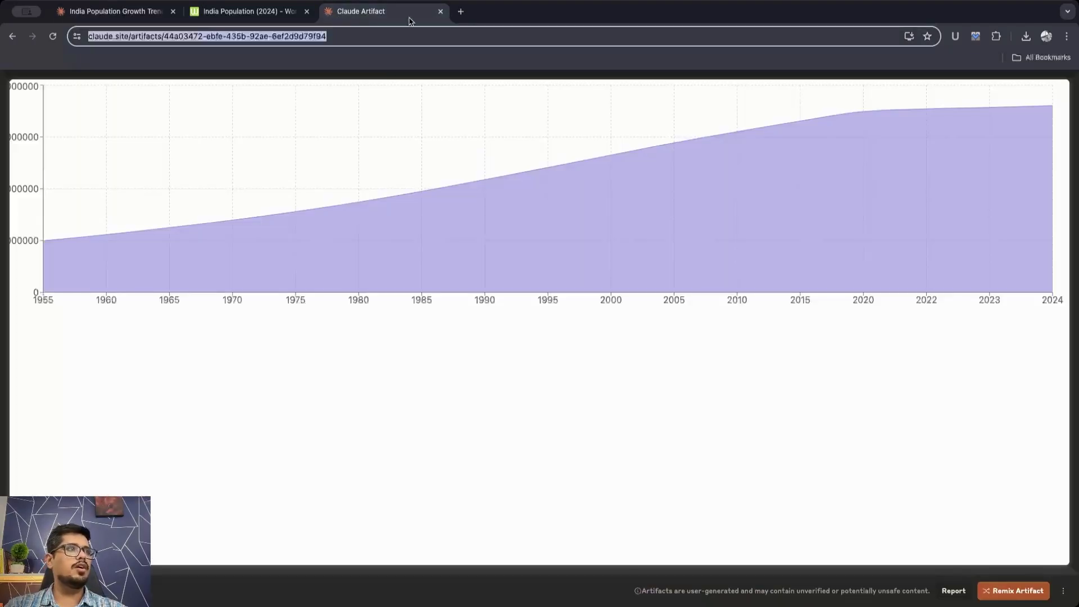
{"action": "left_click", "coordinate": [460, 11]}
{"action": "type", "text": "claude.ai"}
{"action": "key", "text": "Return"}
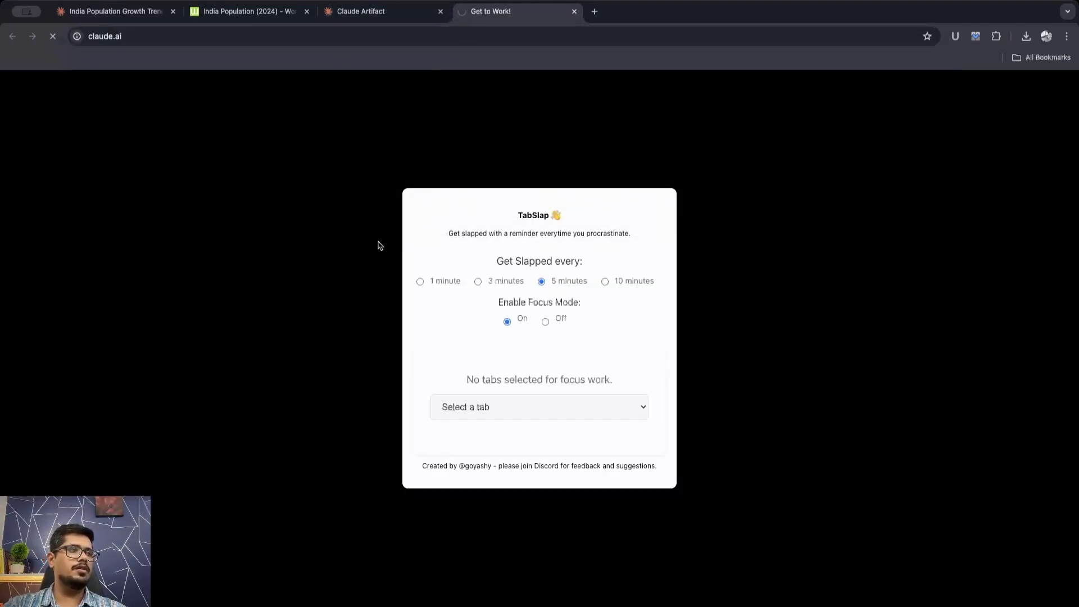
Step: Start an essay request on human evolution and choose Claude 3 Opus as the model
{"action": "type", "text": "can you write an eassy on the evolution of humans"}
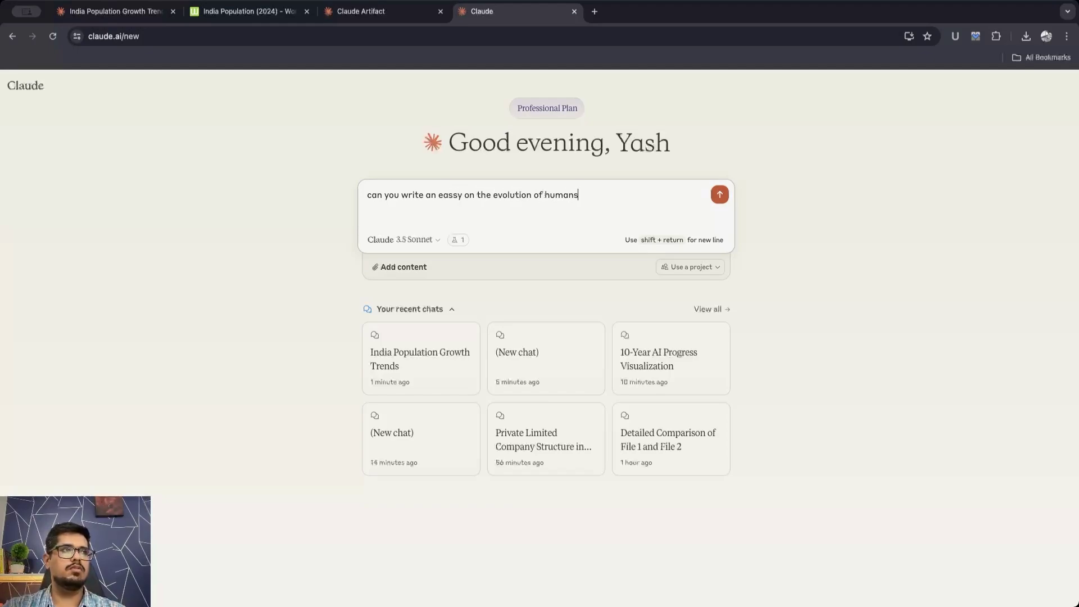
{"action": "key", "text": "Return"}
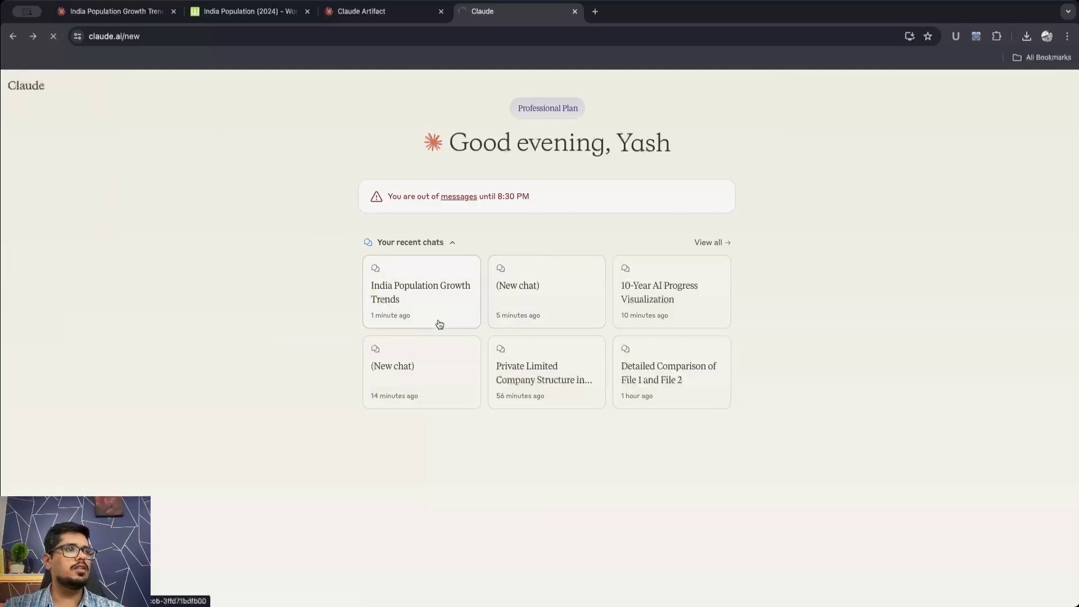
{"action": "type", "text": "can "}
{"action": "type", "text": "you writ"}
{"action": "type", "text": "e an "}
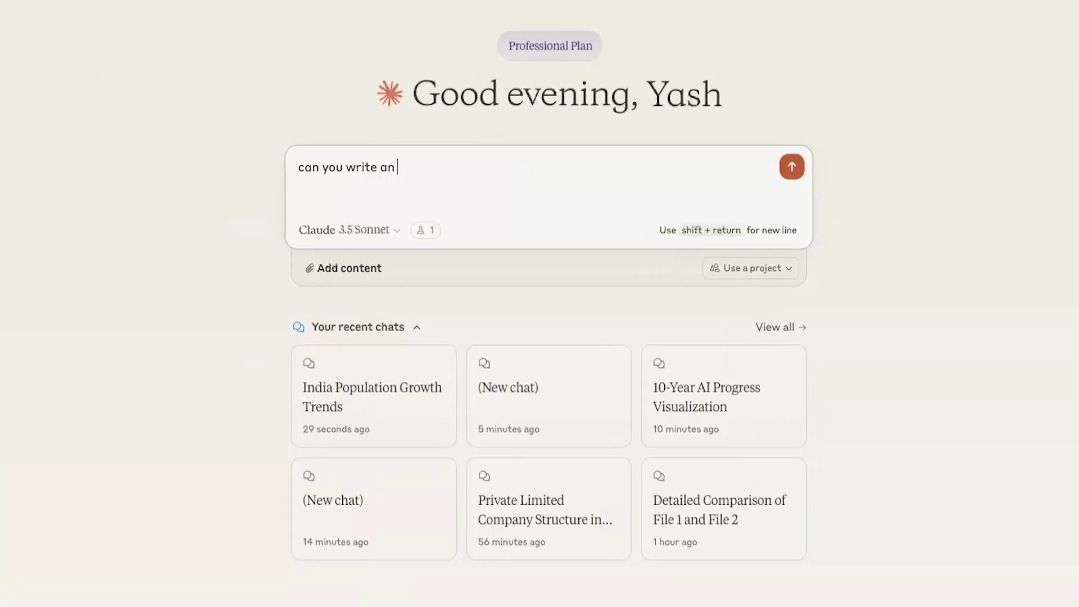
{"action": "type", "text": "essay on the evolution of humans?"}
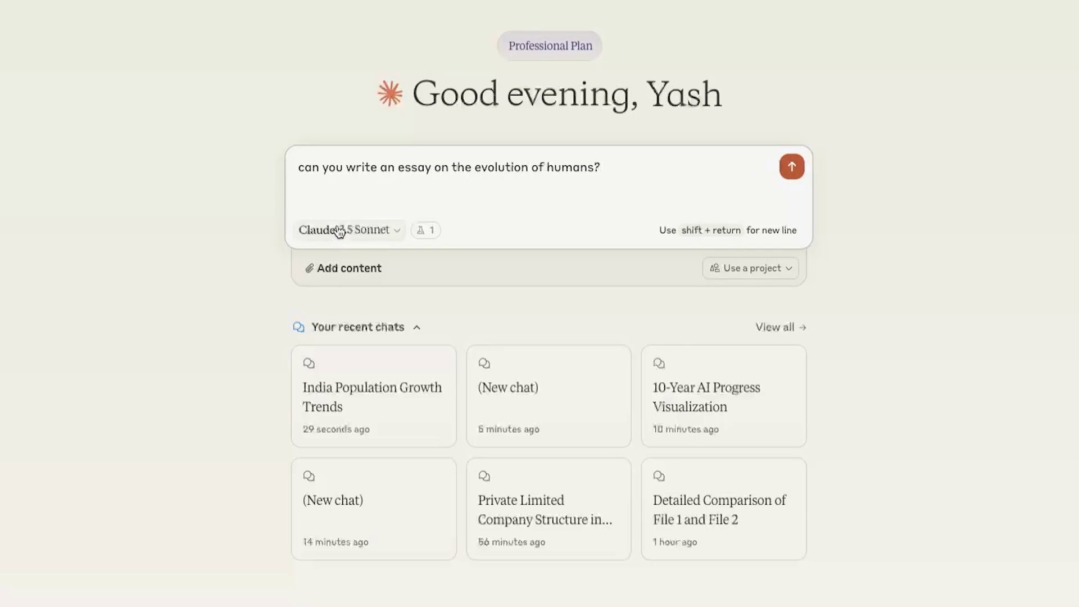
{"action": "left_click", "coordinate": [338, 229]}
{"action": "left_click", "coordinate": [337, 292]}
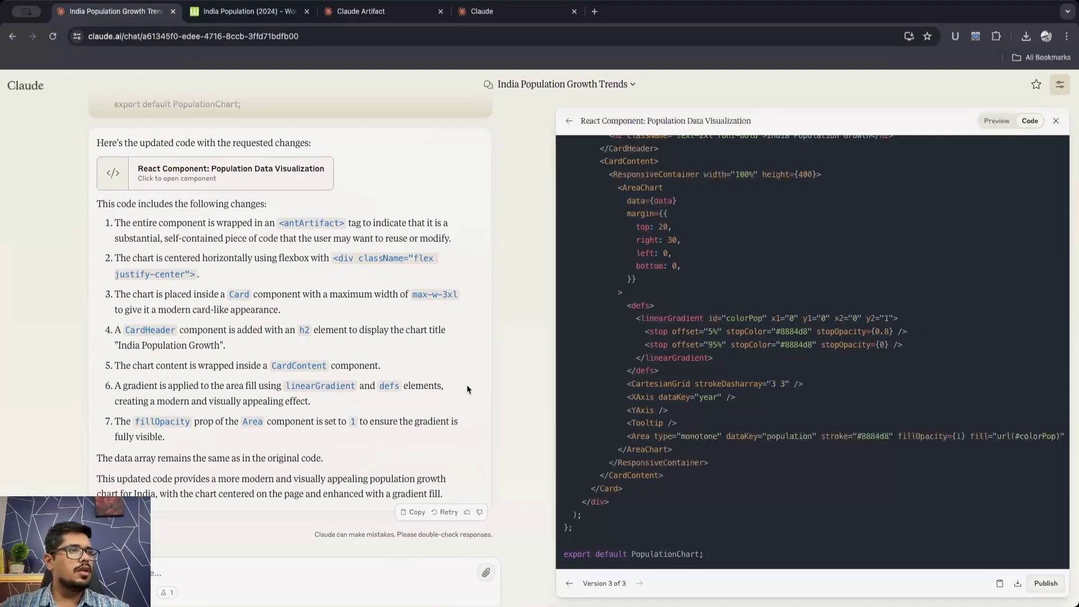
Step: Paste the chart component code back and ask Claude to avoid any external imports
{"action": "scroll", "coordinate": [730, 392], "scroll_direction": "up", "scroll_amount": 10}
{"action": "scroll", "coordinate": [731, 391], "scroll_direction": "down", "scroll_amount": 7}
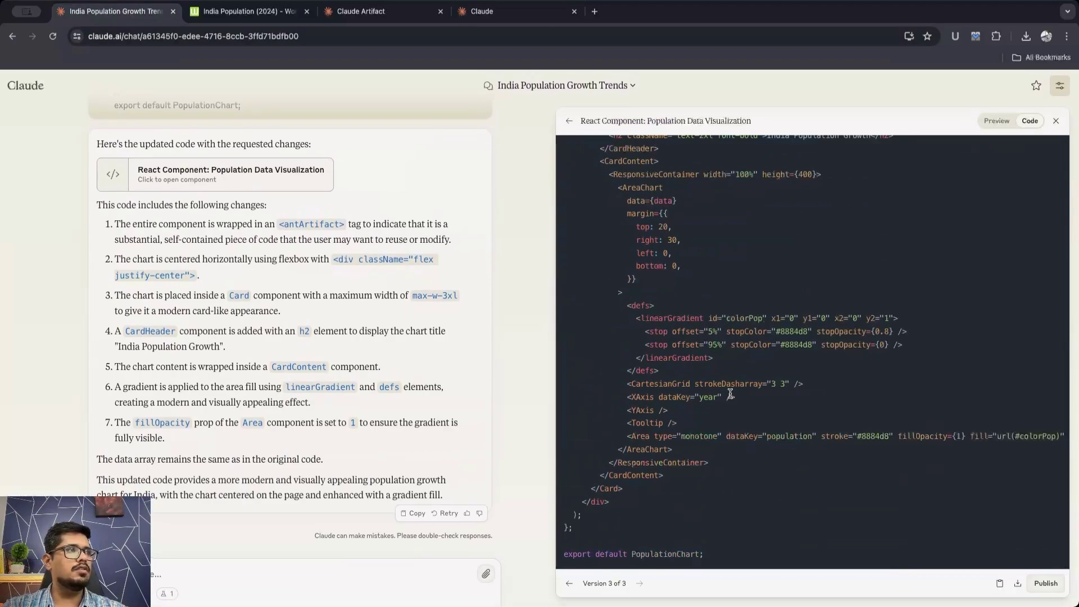
{"action": "left_click", "coordinate": [1000, 584]}
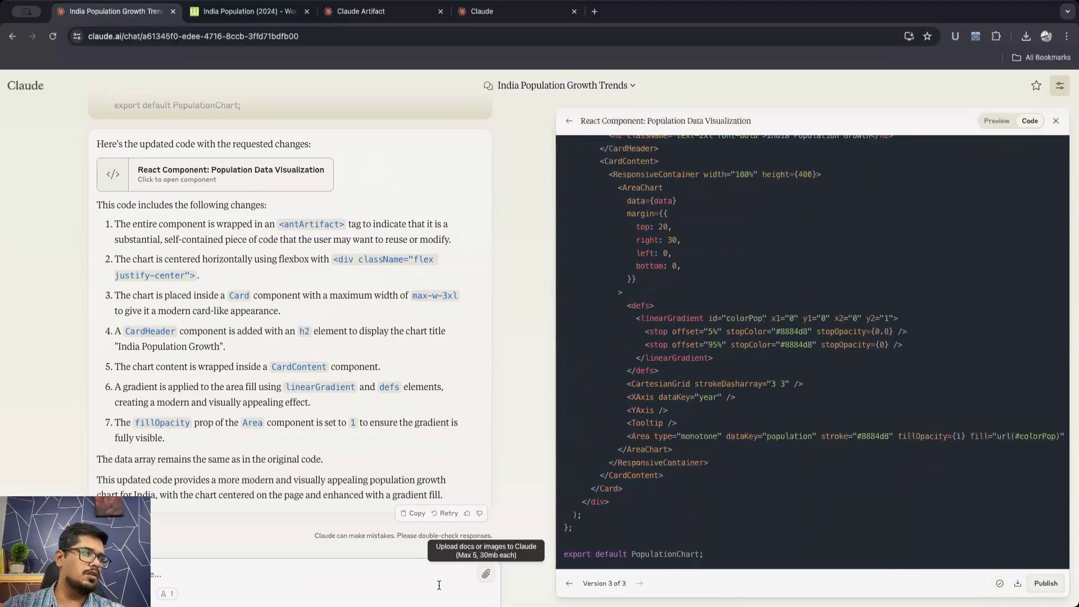
{"action": "left_click", "coordinate": [388, 569]}
{"action": "key", "text": "ctrl+v"}
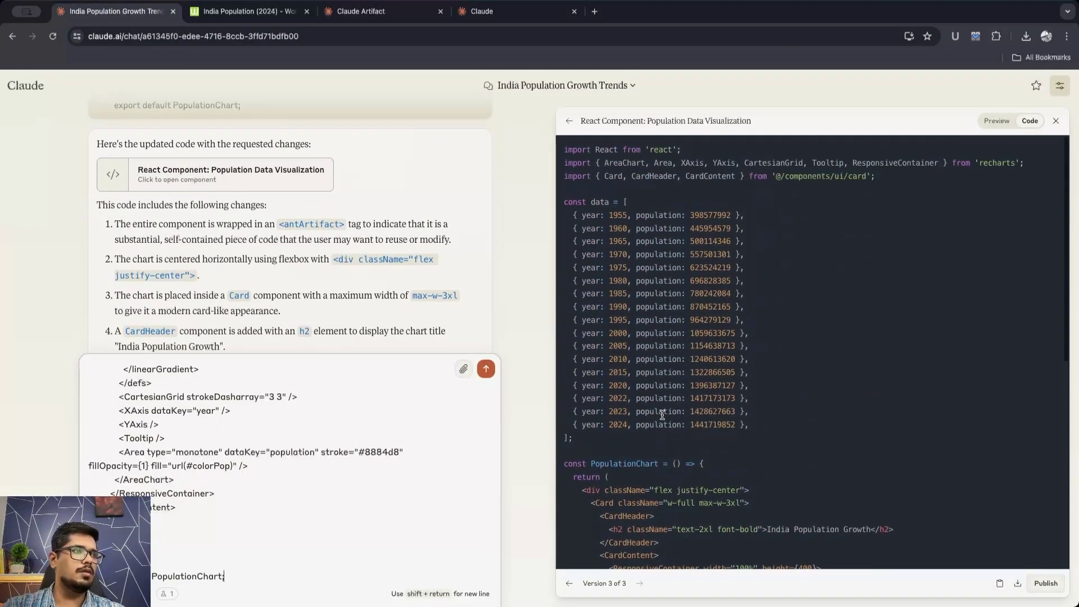
{"action": "scroll", "coordinate": [226, 524], "scroll_direction": "down", "scroll_amount": 1}
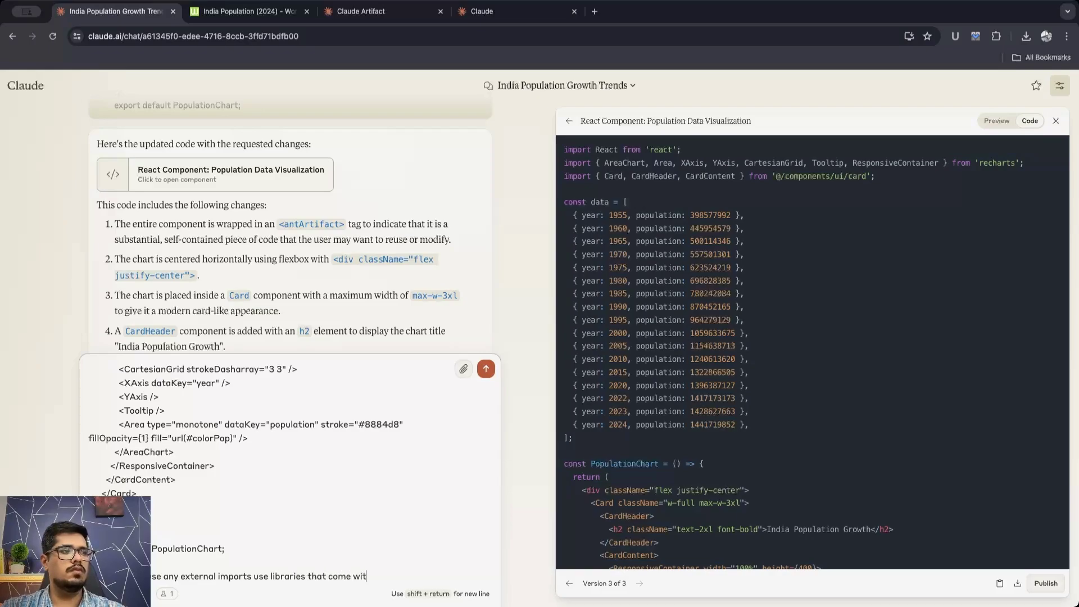
{"action": "type", "text": "ct."}
{"action": "key", "text": "Return"}
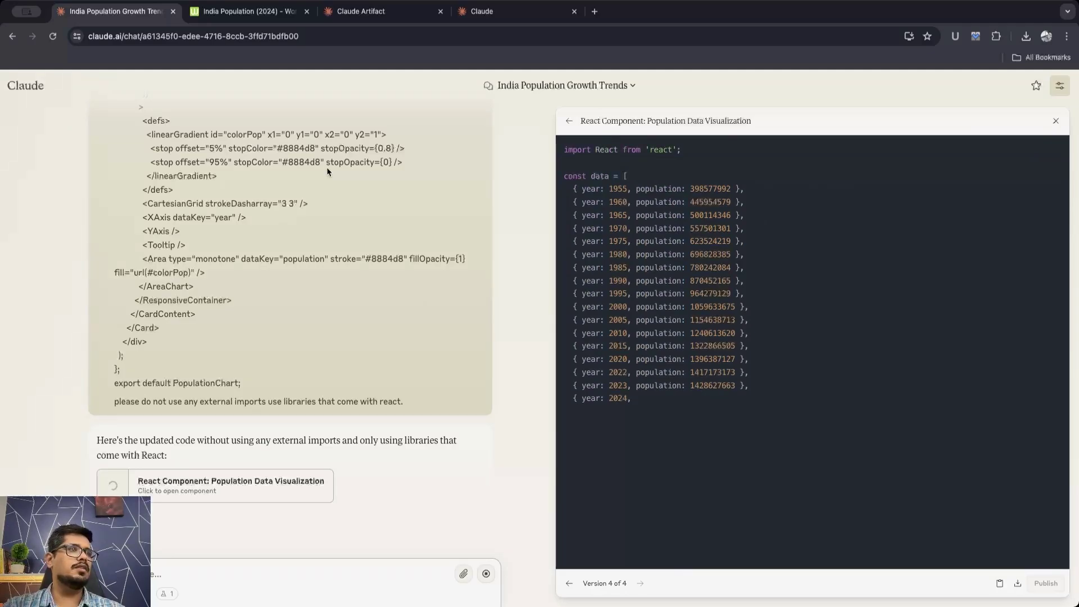
{"action": "left_click", "coordinate": [361, 12]}
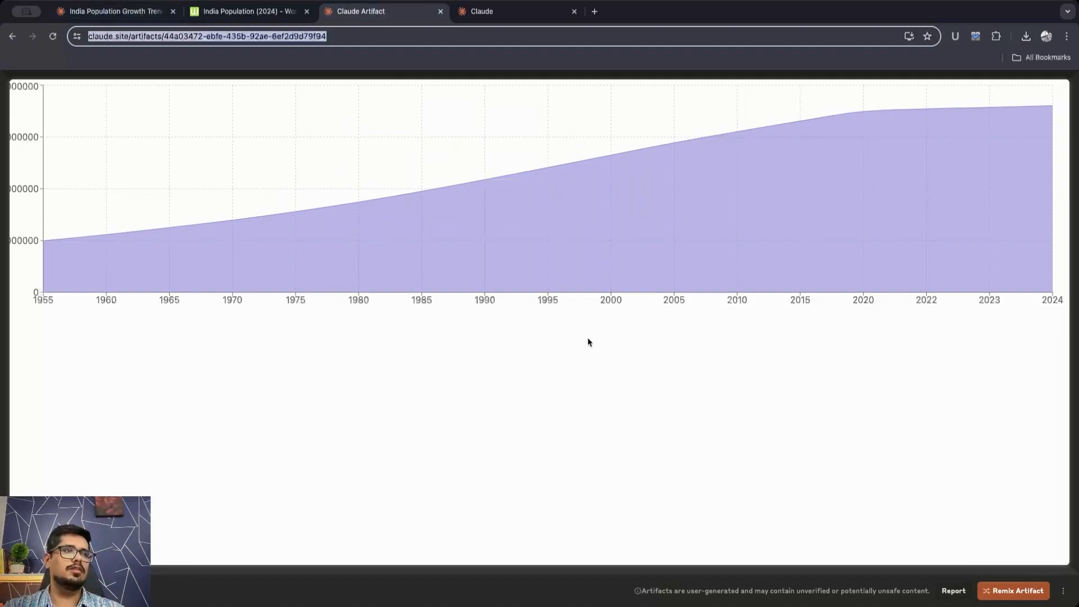
Step: Switch to the essay chat and scroll through 'Essay: The Evolution of Humans'
{"action": "left_click", "coordinate": [482, 11]}
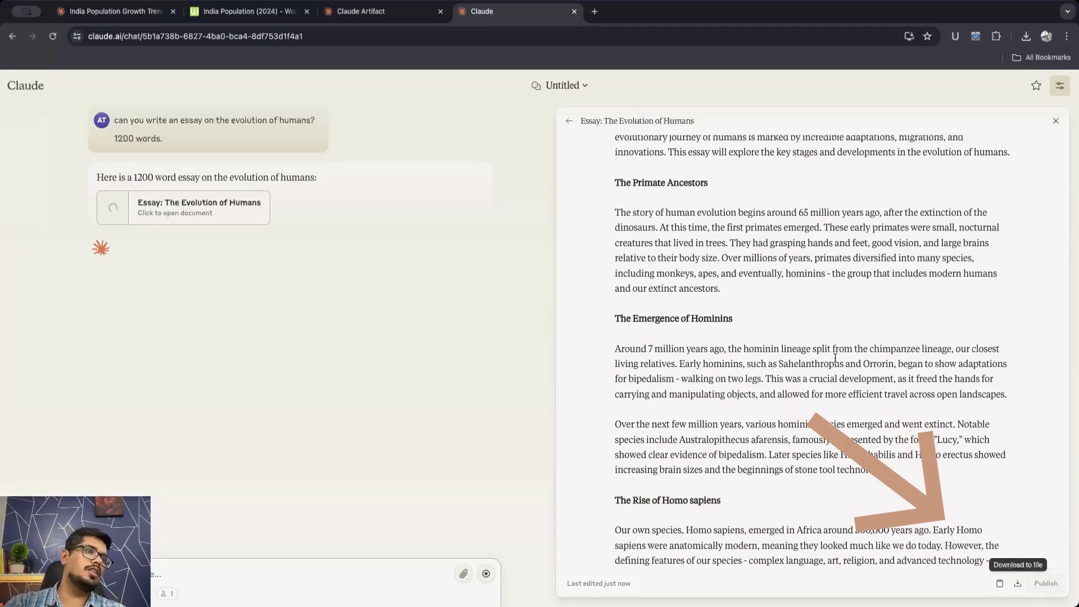
{"action": "scroll", "coordinate": [837, 363], "scroll_direction": "down", "scroll_amount": 5}
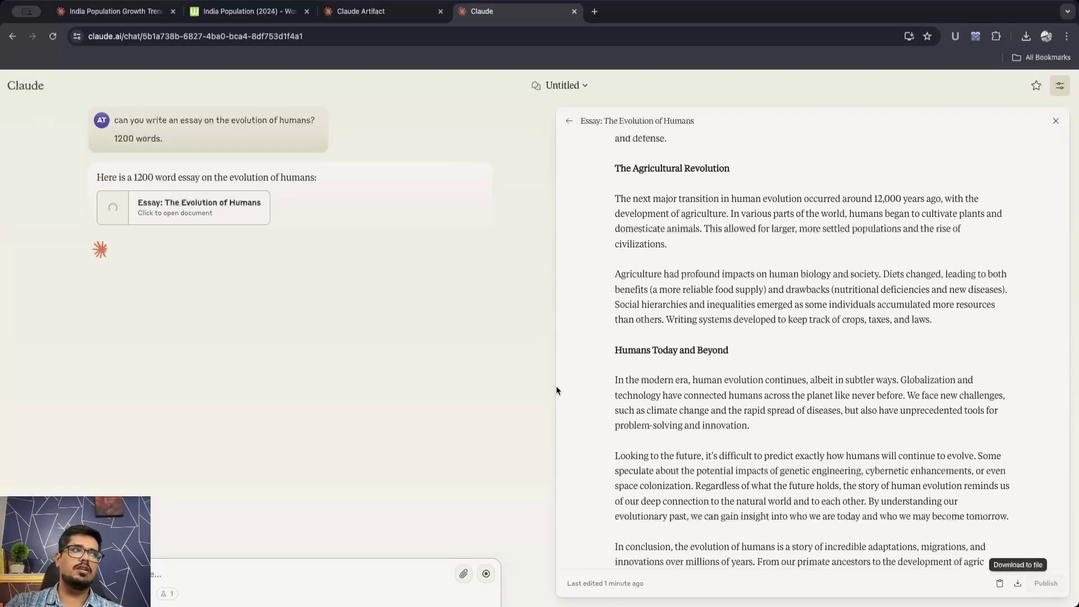
Step: Remix the published India population chart artifact into a new Claude chat
{"action": "left_click", "coordinate": [362, 11]}
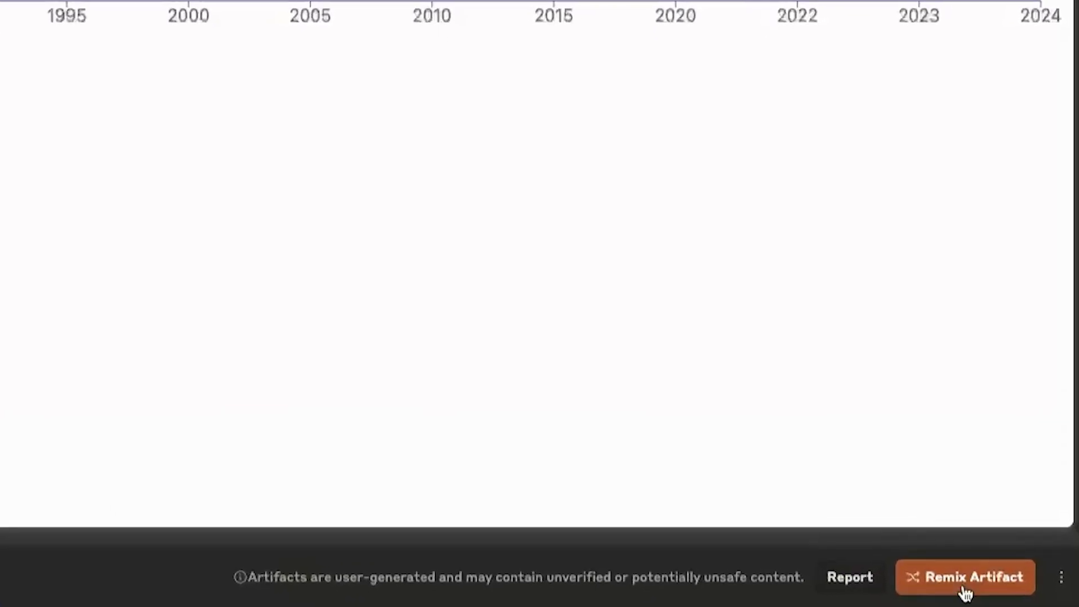
{"action": "left_click", "coordinate": [1014, 591]}
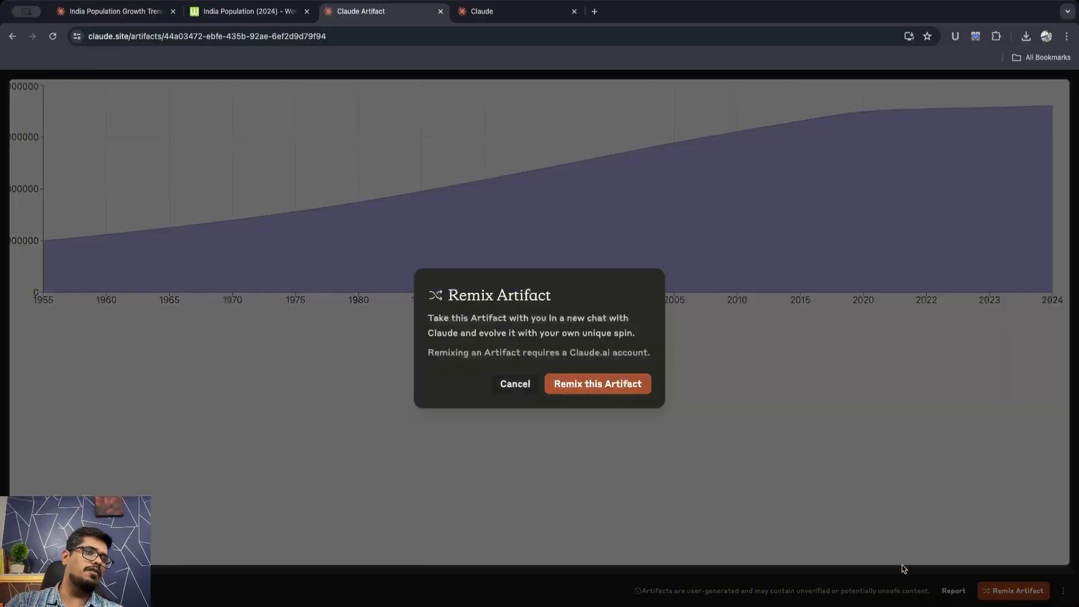
{"action": "left_click", "coordinate": [580, 384]}
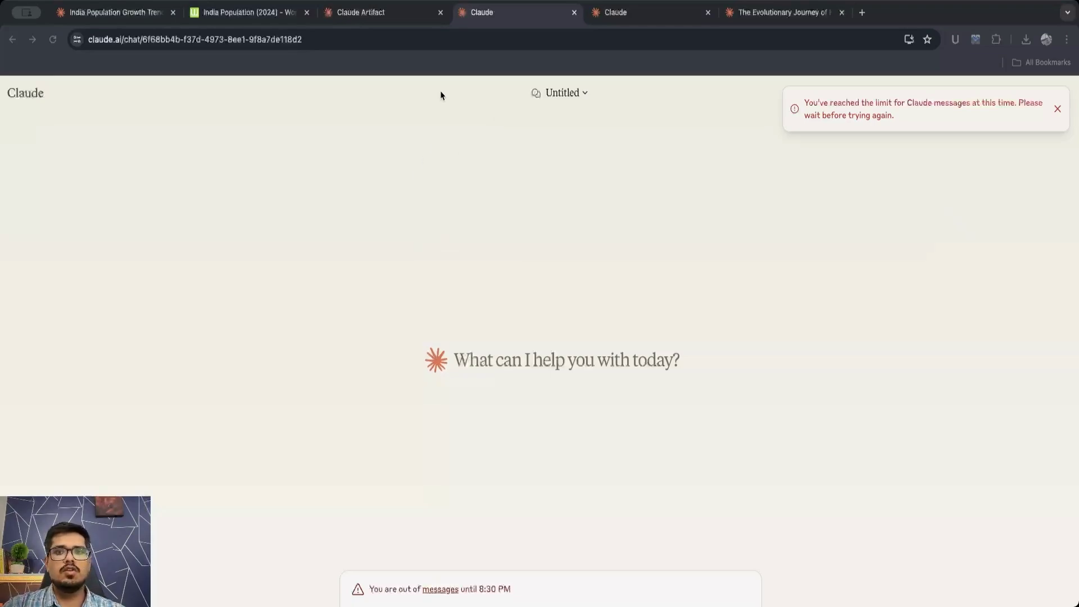
Step: After the message-limit notice, return to the published chart and close the two extra chat tabs
{"action": "key", "text": "ctrl+shift+Tab"}
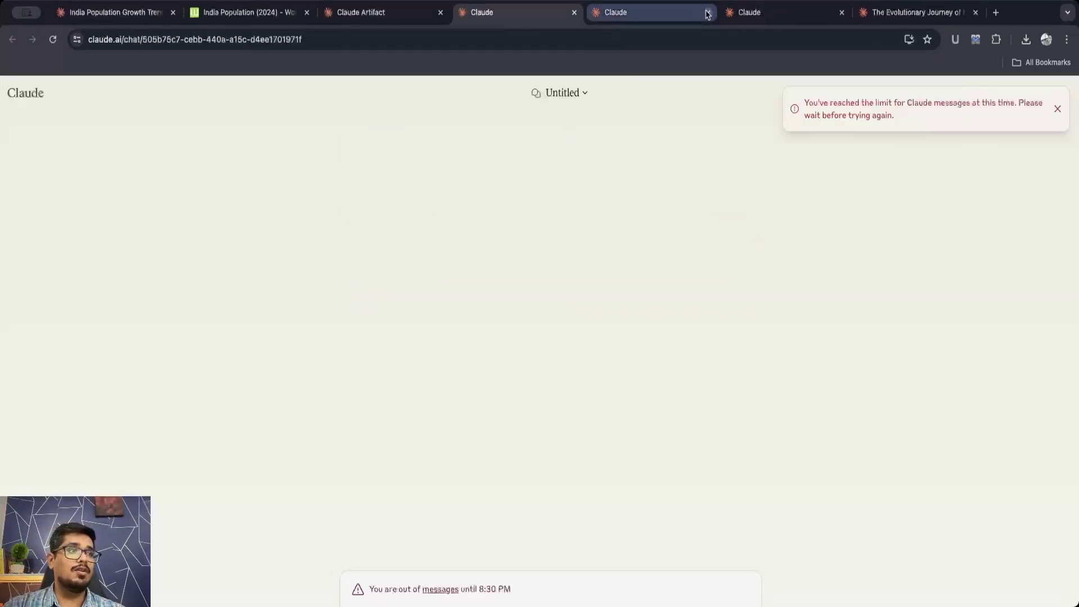
{"action": "left_click", "coordinate": [708, 13]}
{"action": "left_click", "coordinate": [708, 12]}
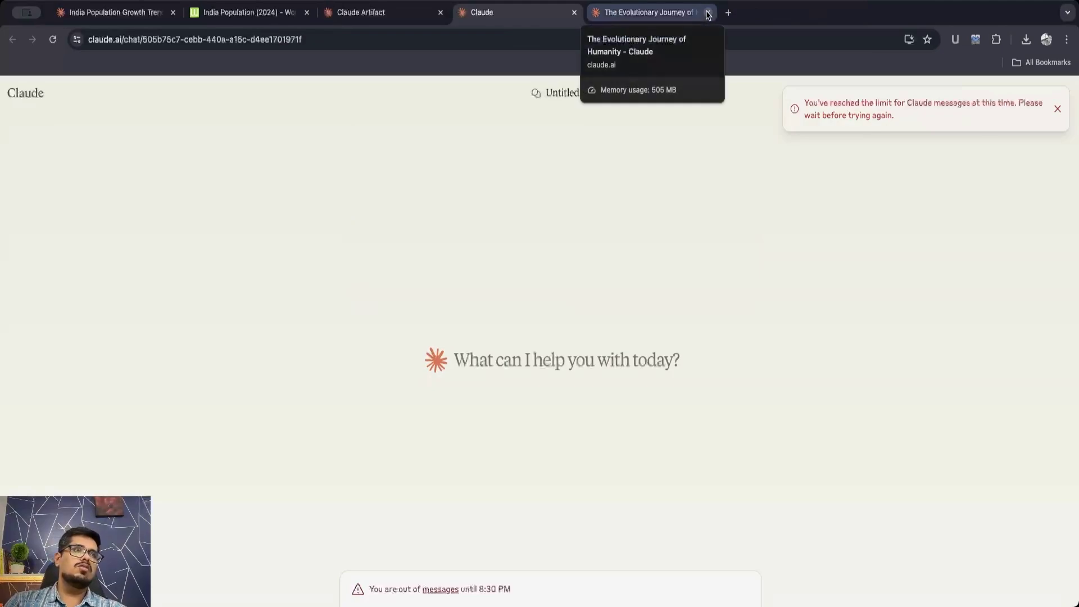